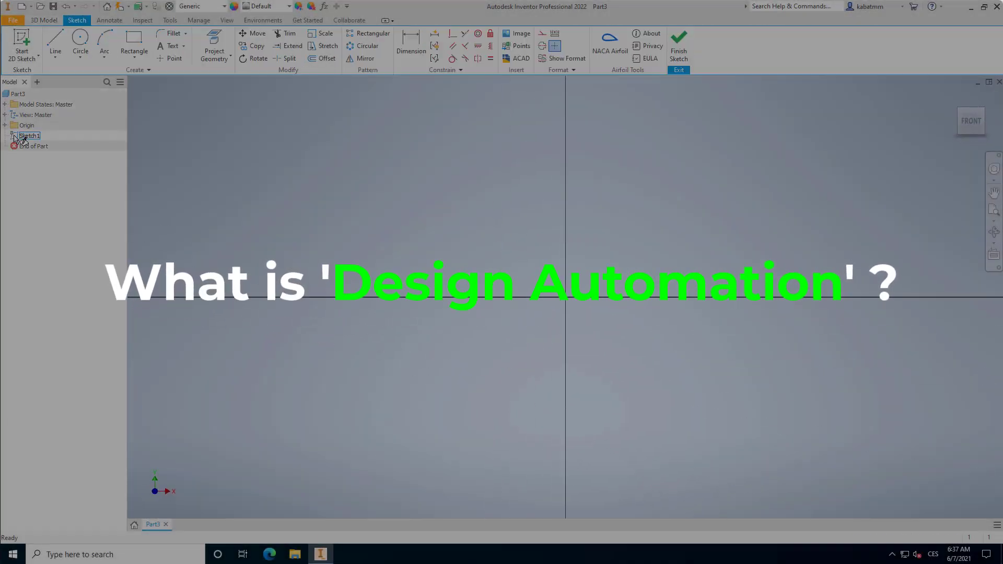
- Sketch a rectangle from the origin with dimensions named width=10 and height=20
left_click(134, 42)
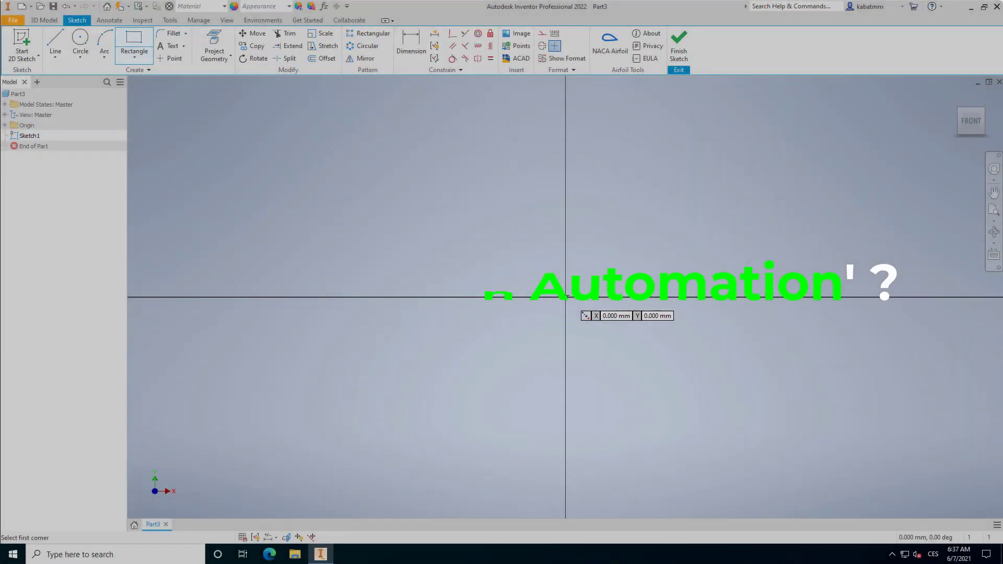
left_click(566, 298)
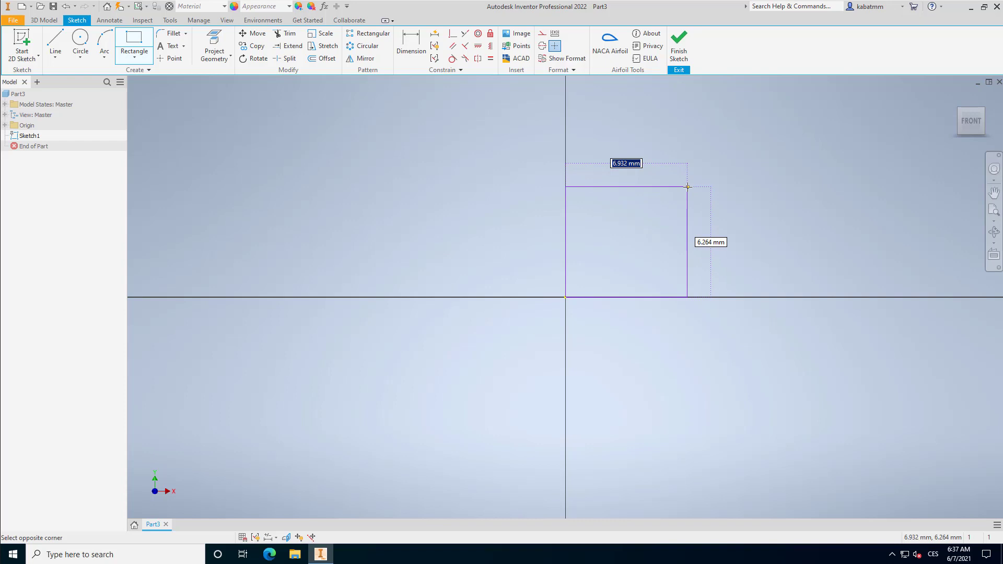
type("width=10")
key("Tab")
type("height=")
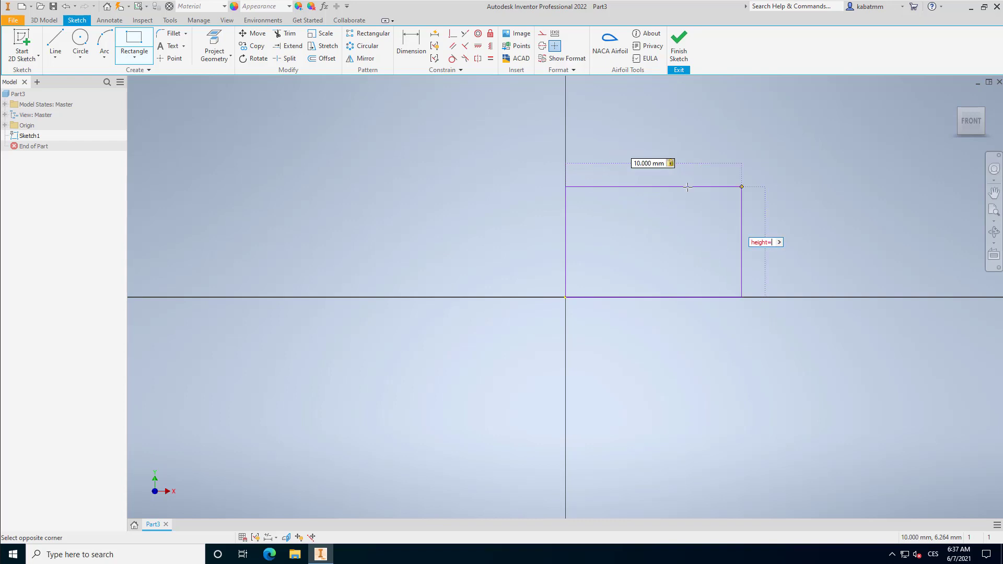
type("20")
key("Return")
key("Escape")
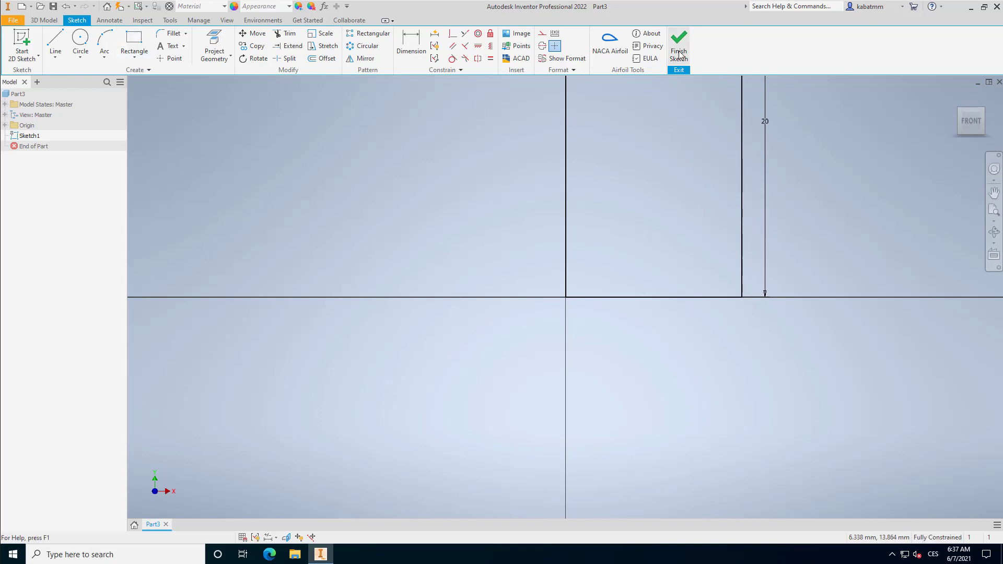
- Finish the sketch and extrude the rectangle 30 mm using the named distance length=30
left_click(679, 52)
left_click(55, 44)
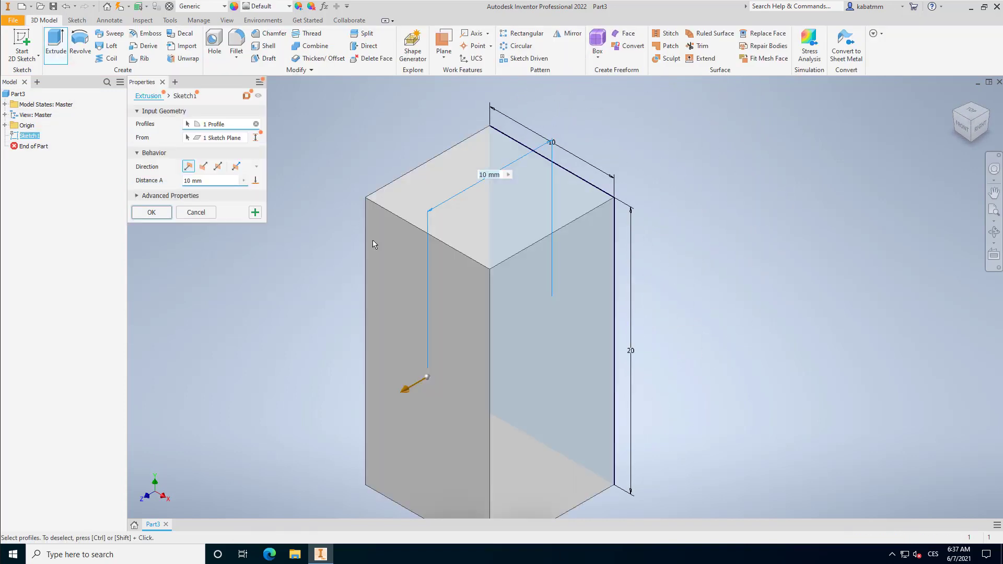
type("leng")
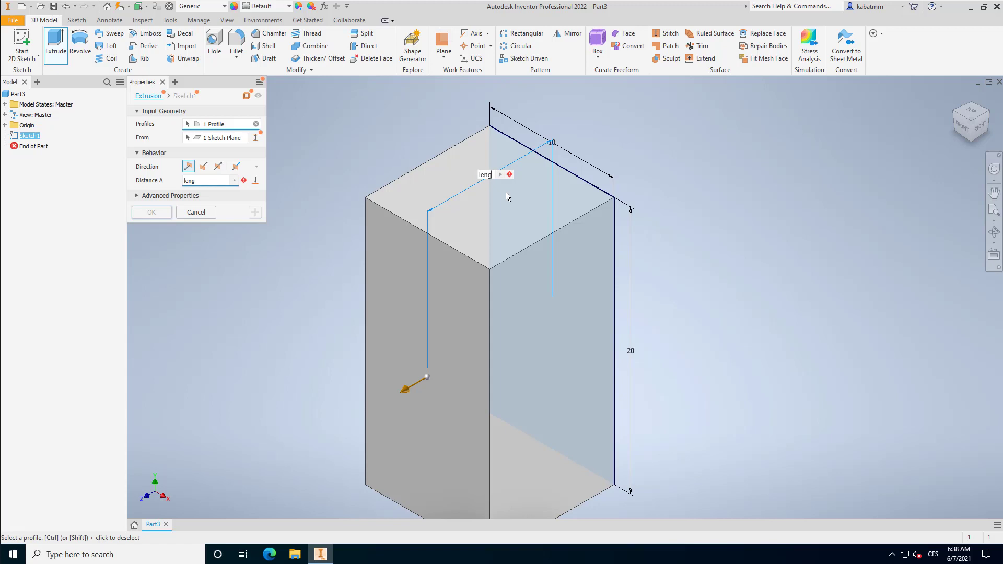
type("th=30")
key("Return")
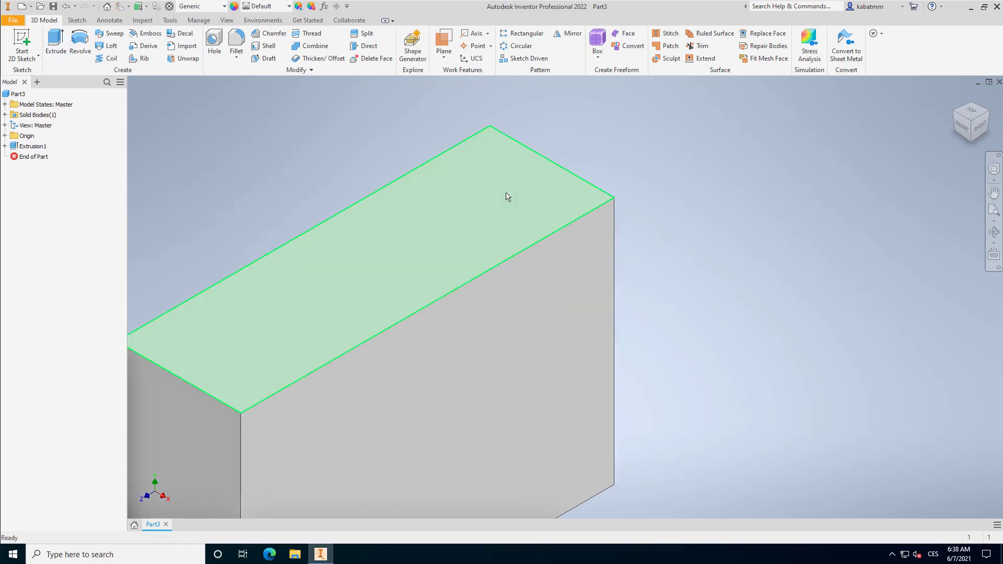
key("F6")
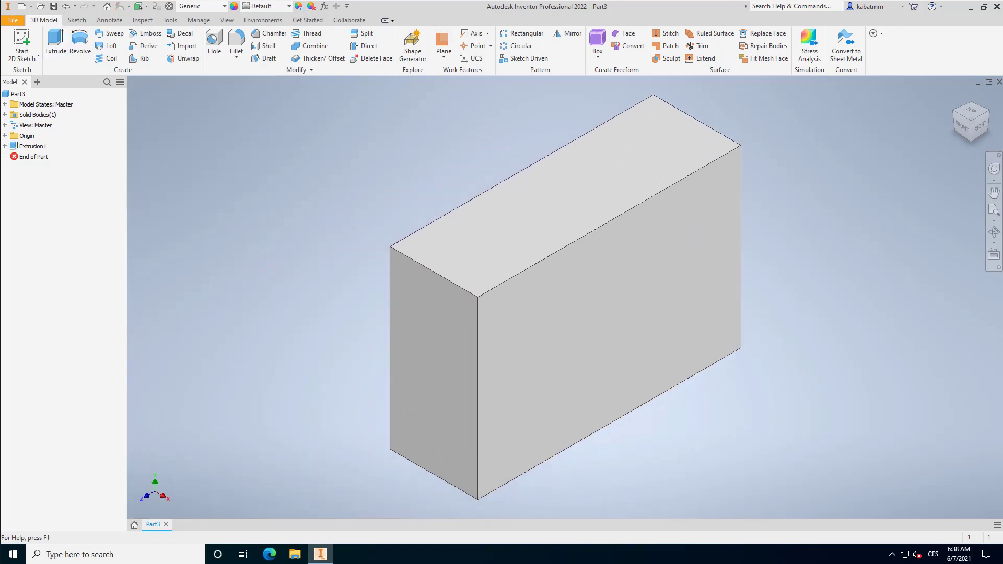
- In the Parameters table, change width to 8, height to 16 and length to 24 mm
left_click(199, 20)
left_click(109, 42)
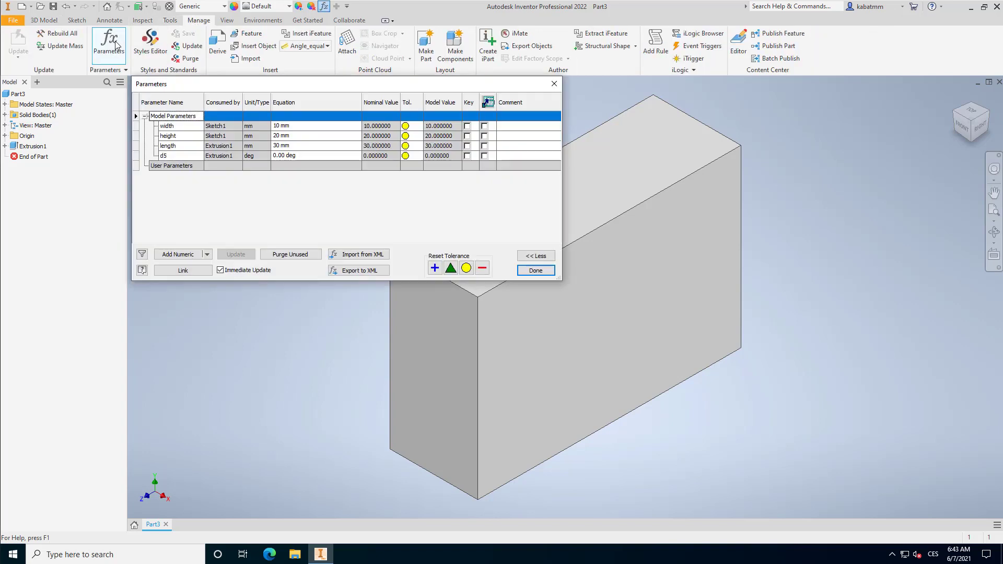
left_click(297, 126)
type("8")
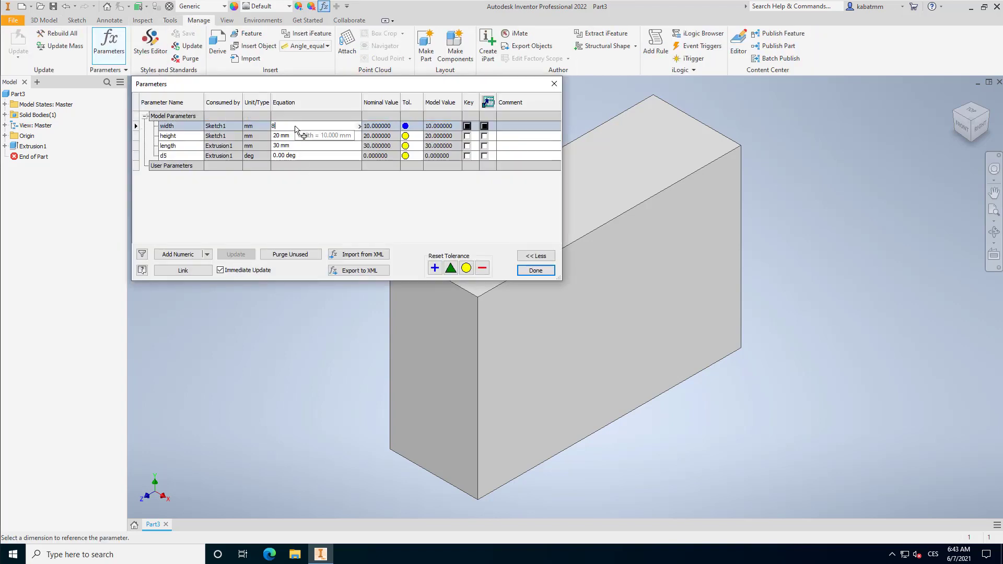
left_click(297, 136)
type("16")
left_click(297, 146)
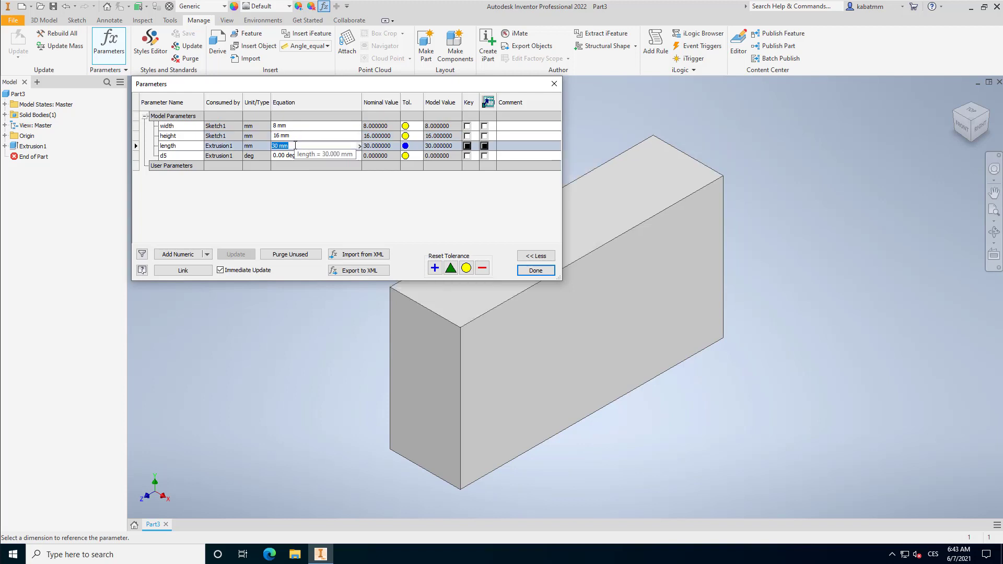
type("24")
key("Return")
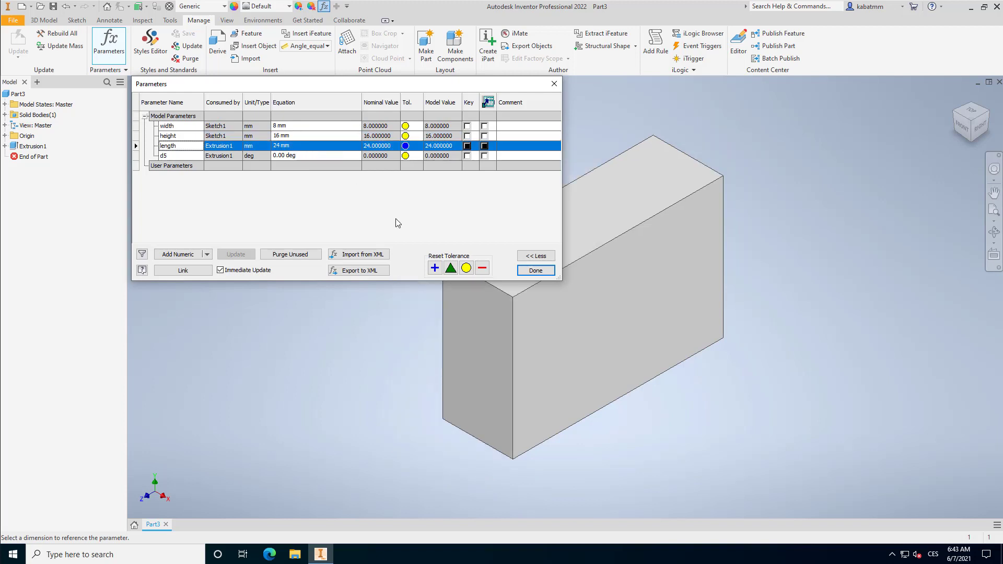
left_click(536, 271)
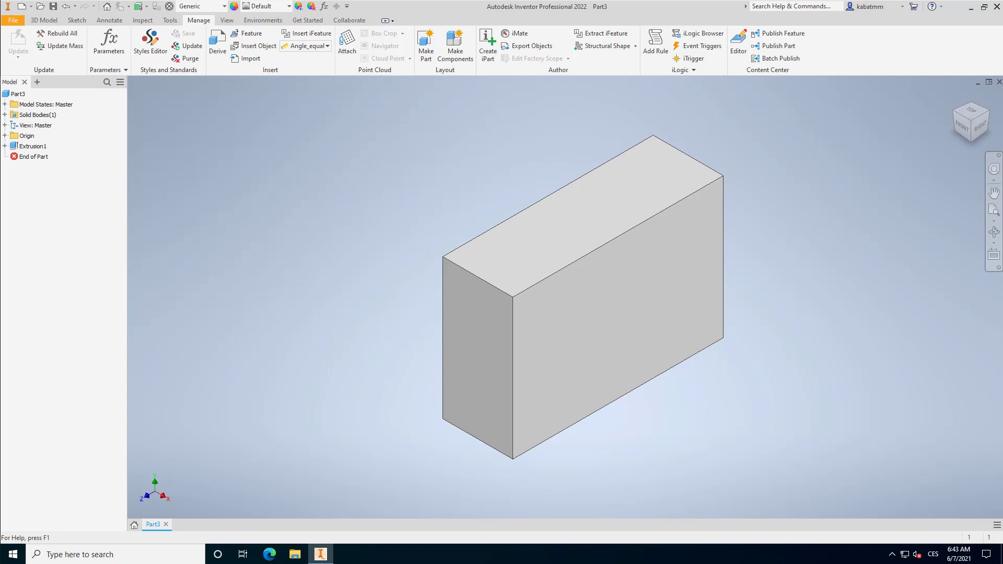
- Add a numeric user parameter named value equal to 10 mm
left_click(108, 42)
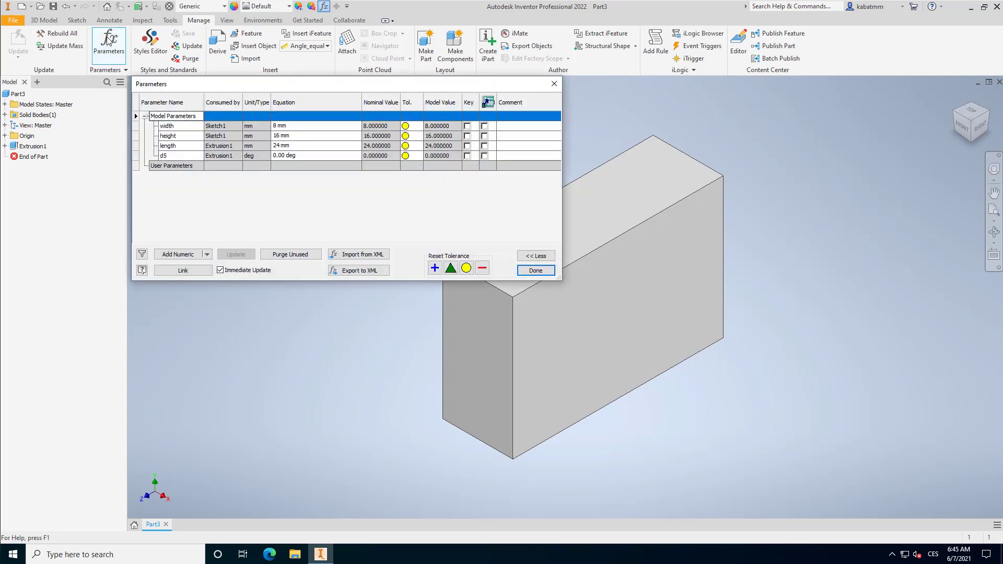
left_click(207, 255)
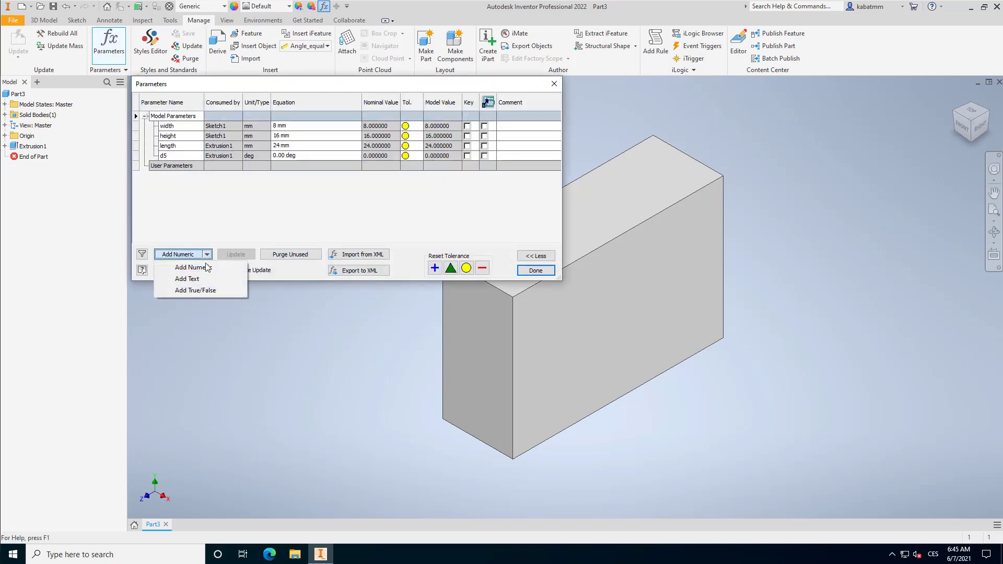
left_click(204, 266)
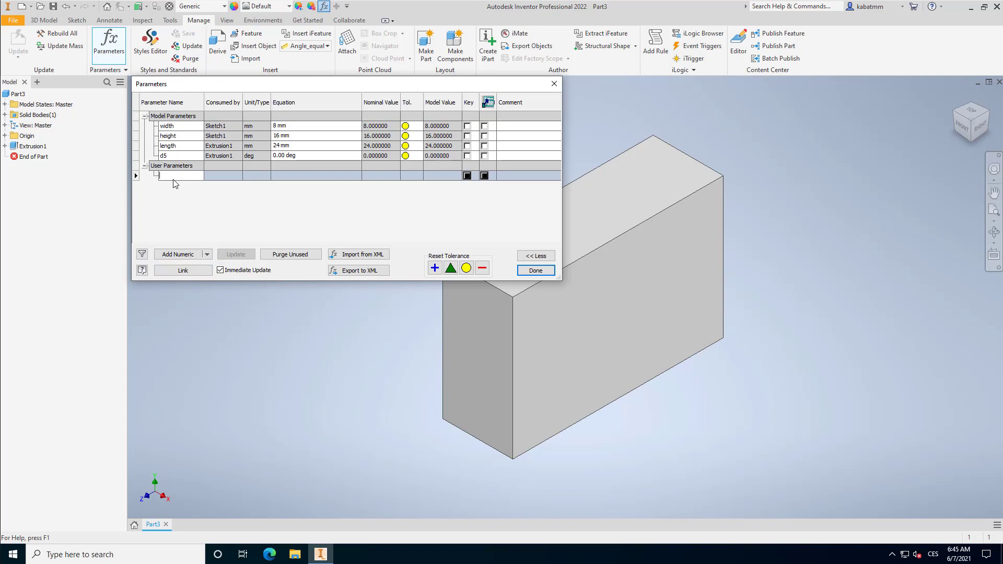
type("value")
key("Return")
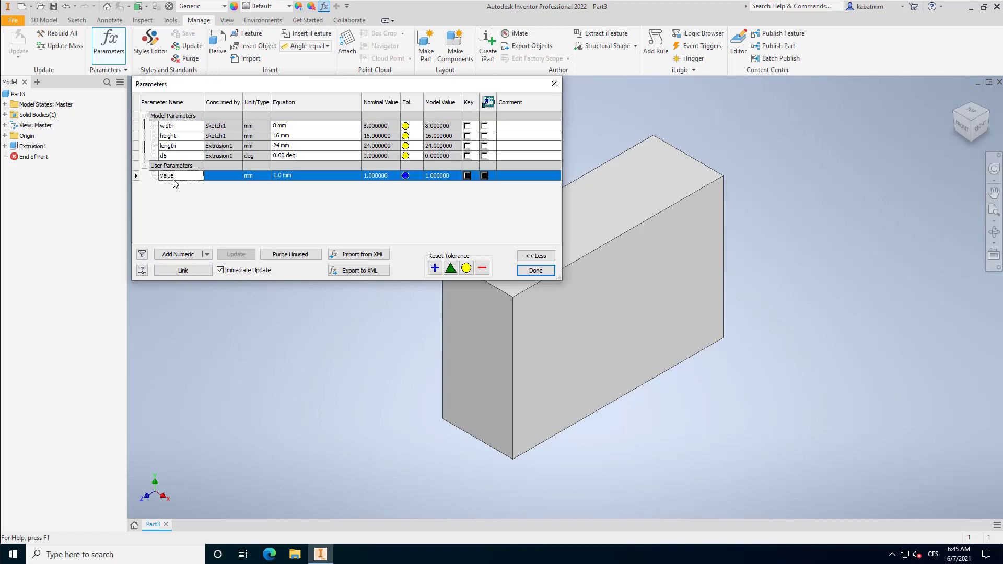
left_click(282, 176)
type("10")
key("Return")
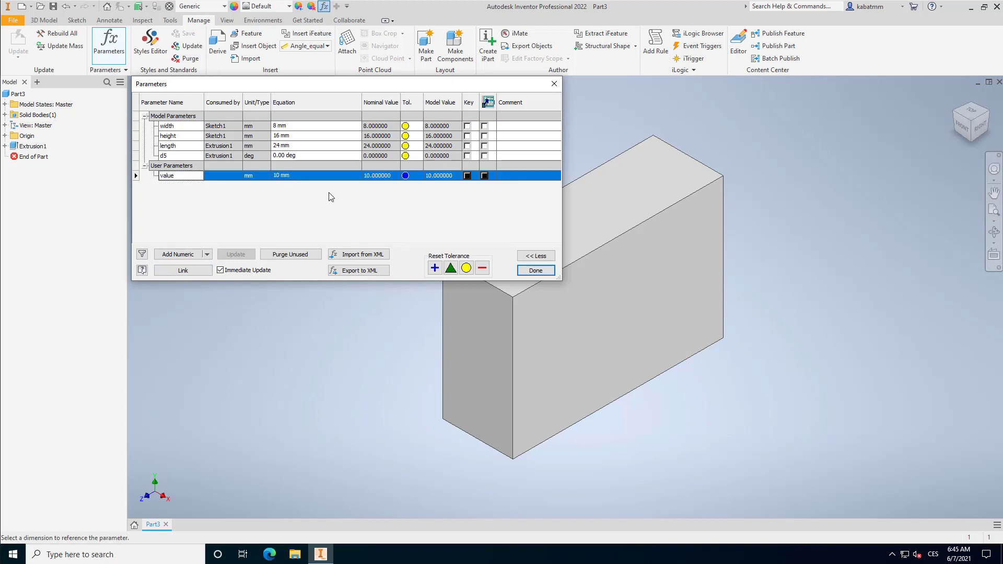
- Set width to value, height to value*2 and length to value*3
left_click(325, 126)
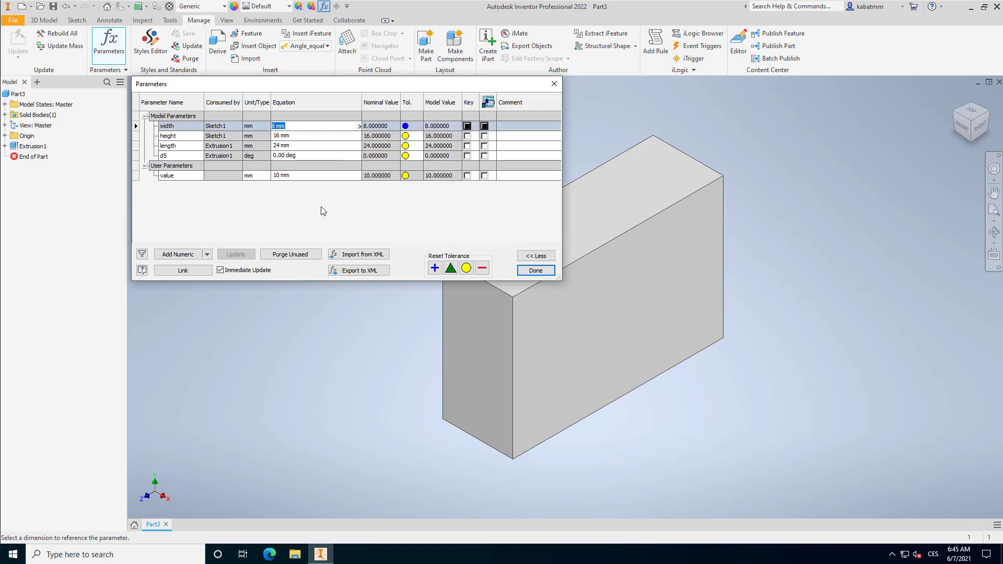
type("value * 1")
key("Return")
left_click(296, 136)
type("value * ")
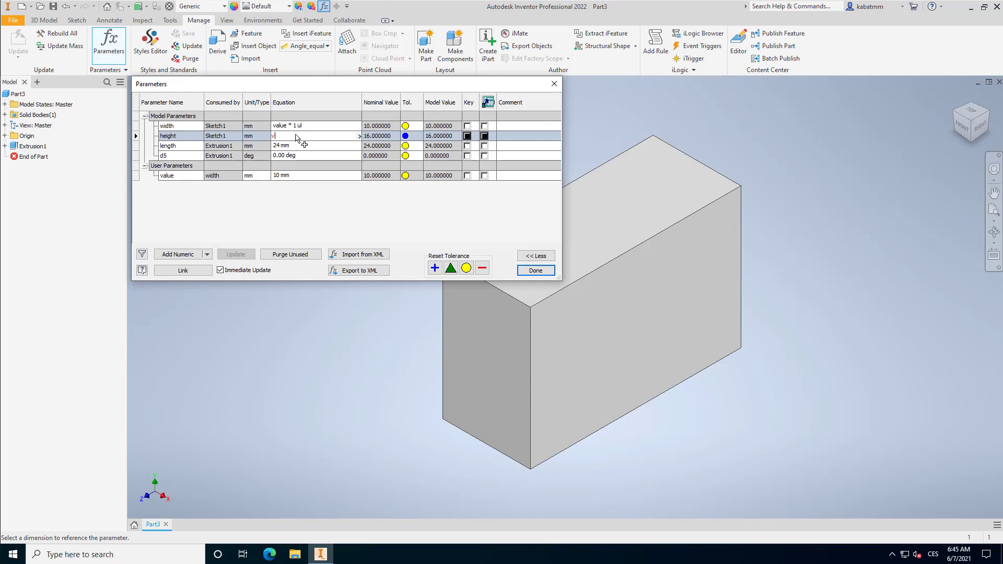
type("2")
key("Return")
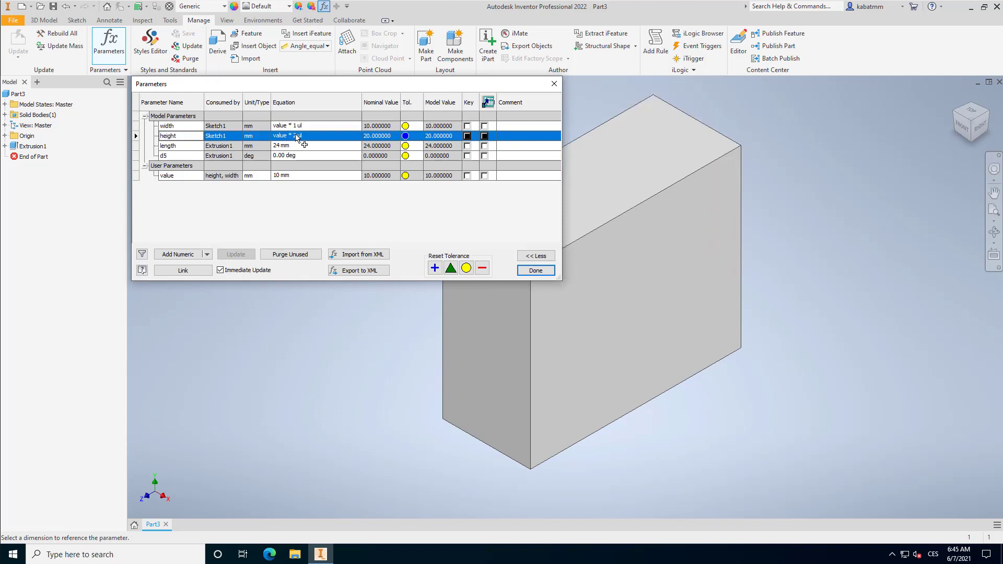
left_click(314, 147)
type("value*3")
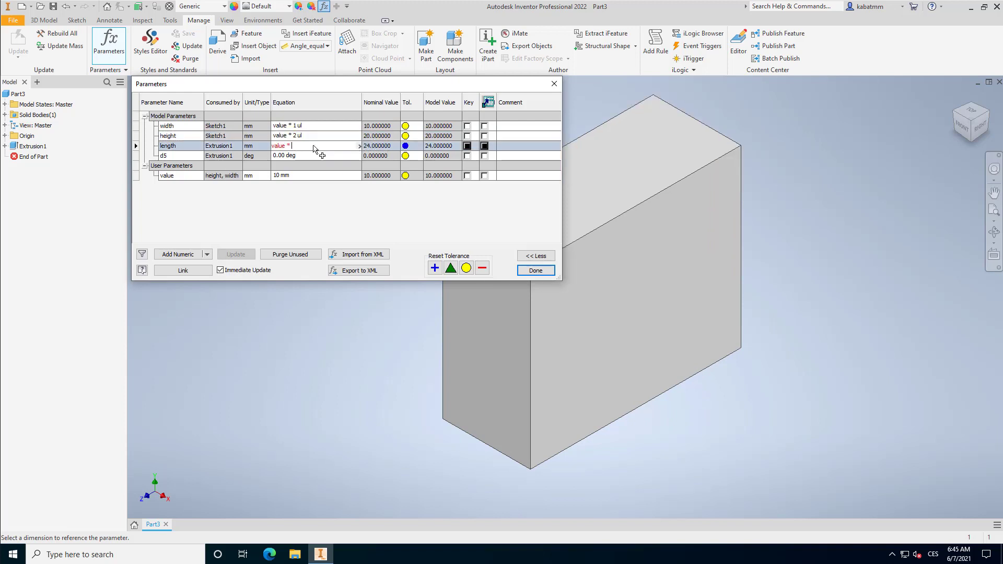
key("Return")
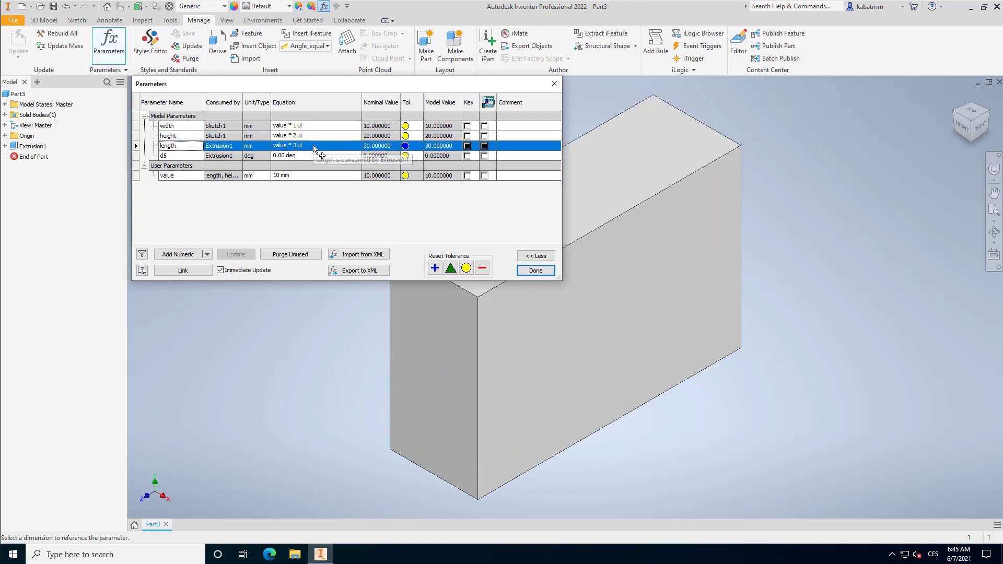
left_click(535, 271)
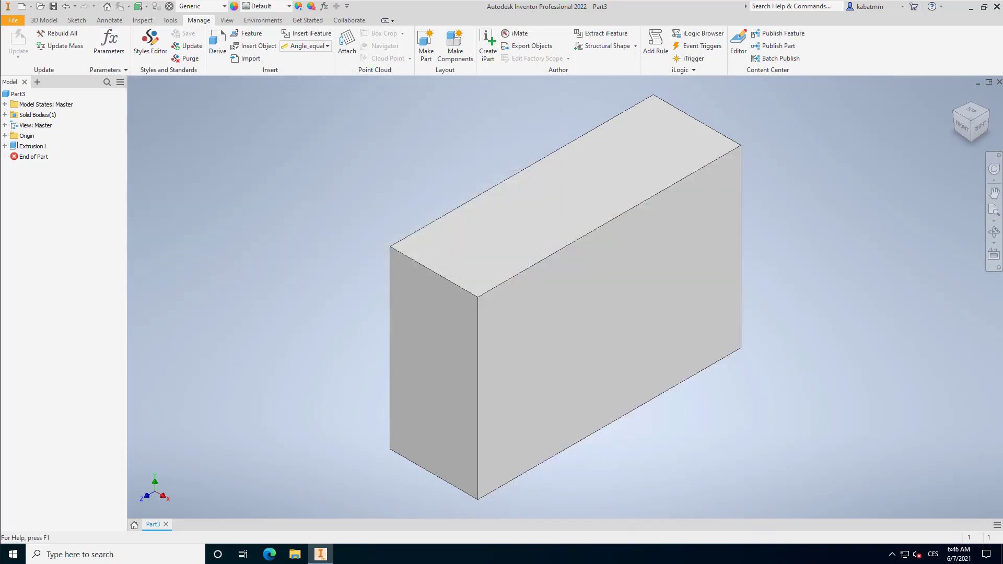
- Change the value parameter's equation to 8 mm in the Parameters table
left_click(108, 51)
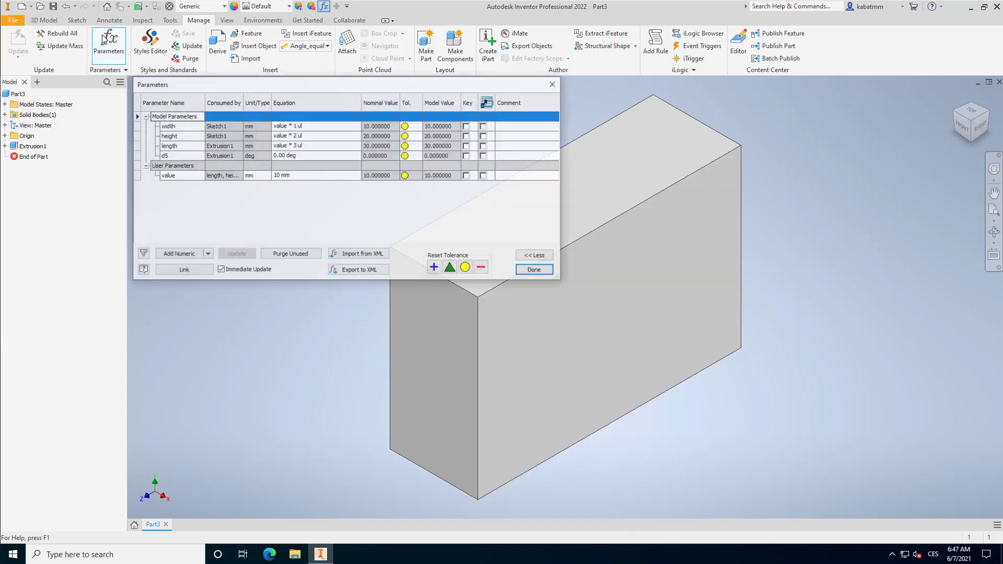
left_click(276, 175)
type("8 mm")
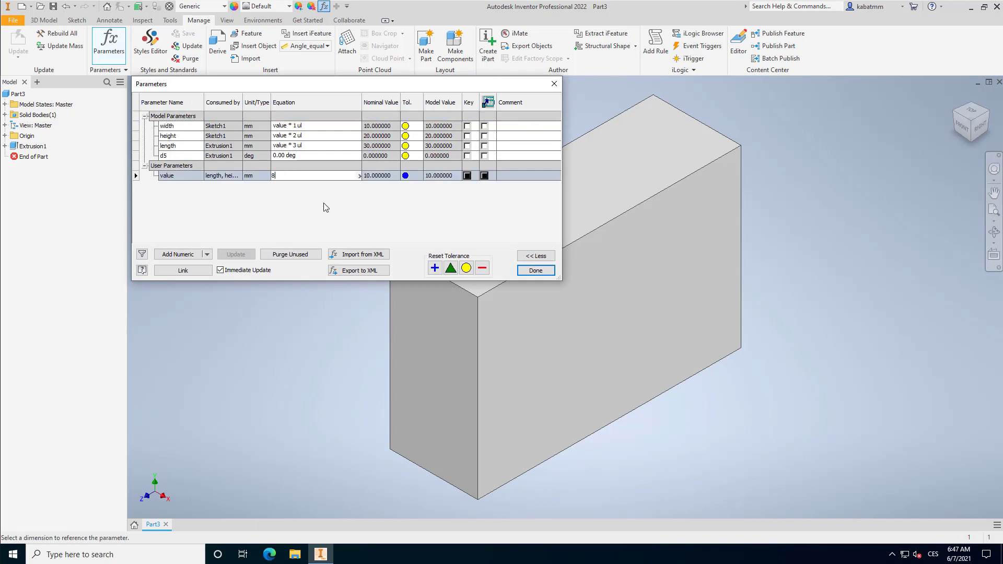
key("Return")
left_click(534, 271)
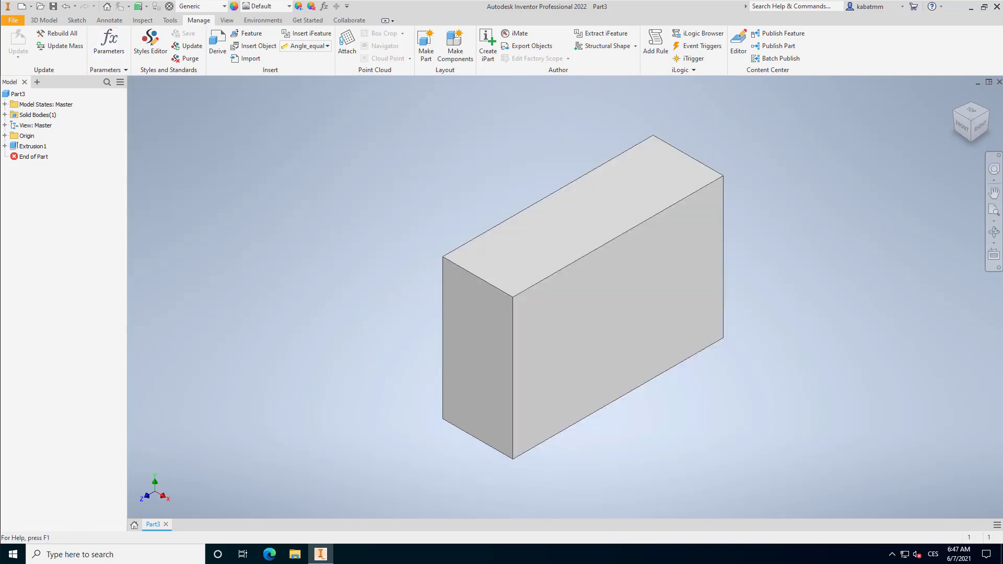
- Add three numeric user parameters named ratioWidth, ratioHeight and ratioLength
left_click(99, 55)
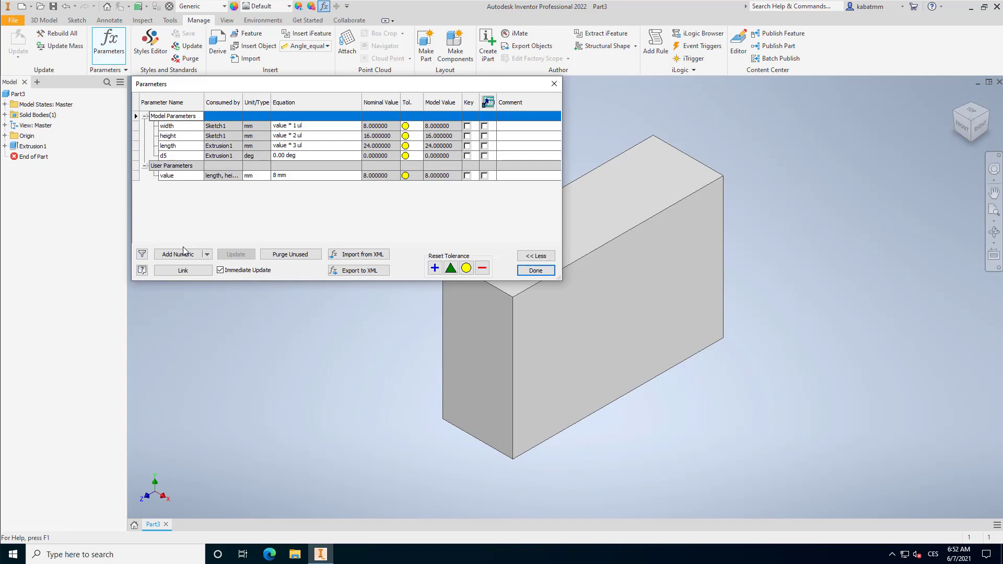
left_click(178, 254)
type("ratio")
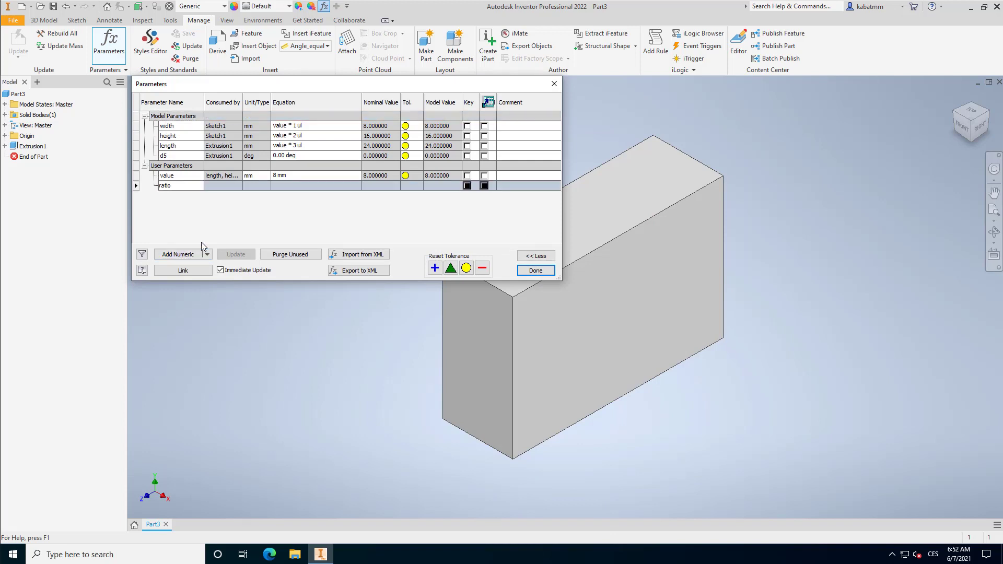
type("Width")
key("Return")
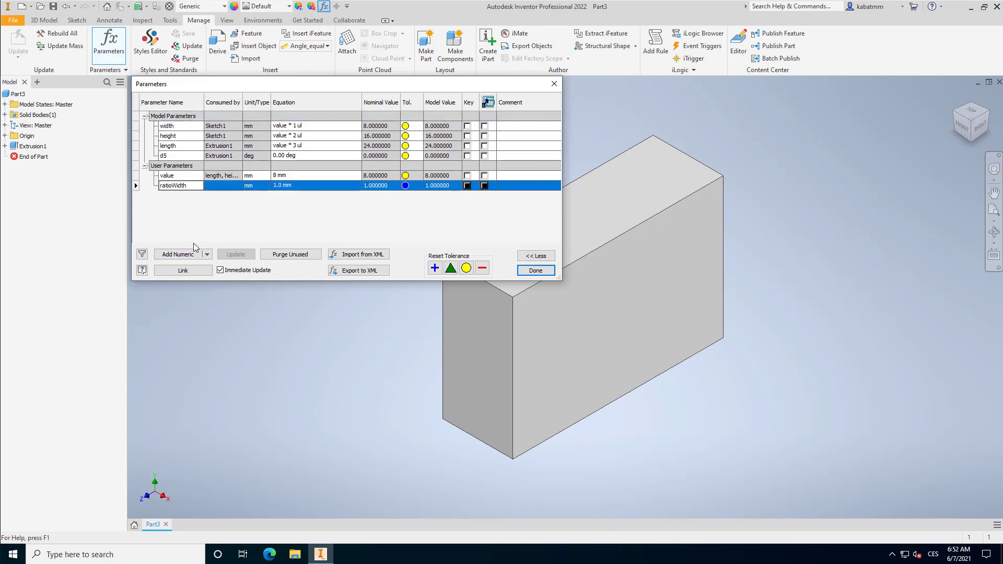
left_click(208, 254)
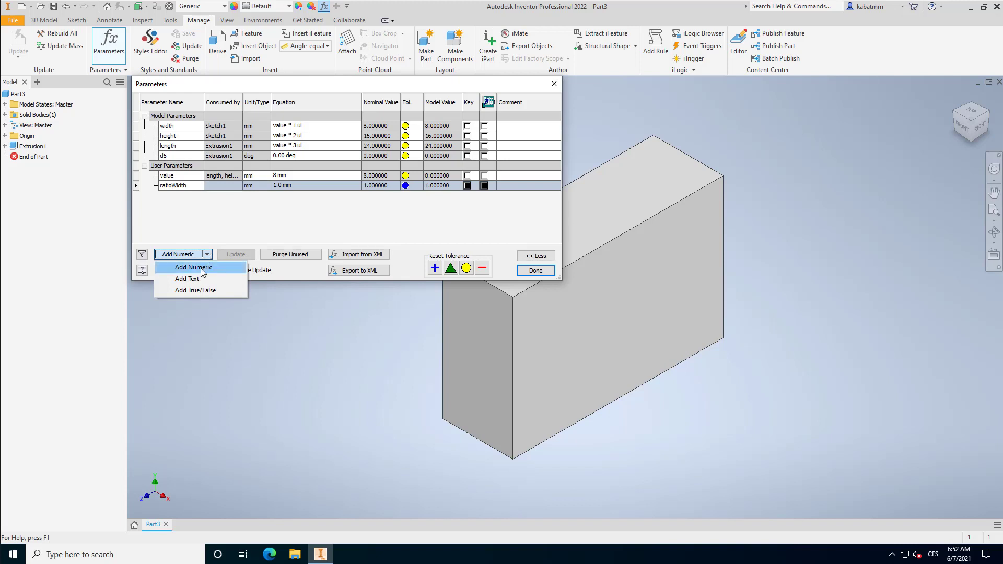
left_click(192, 267)
type("ratioHeight")
key("Return")
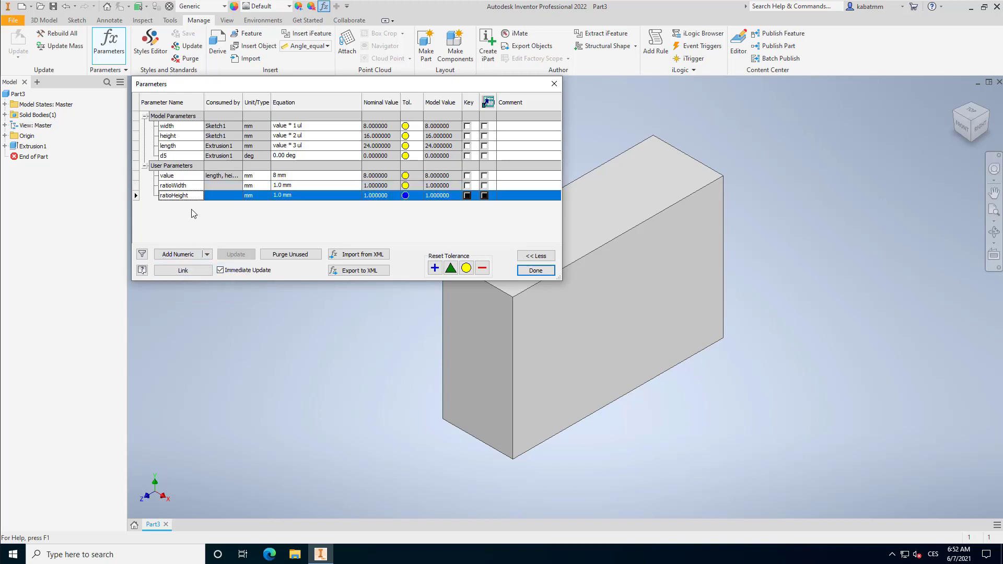
left_click(189, 254)
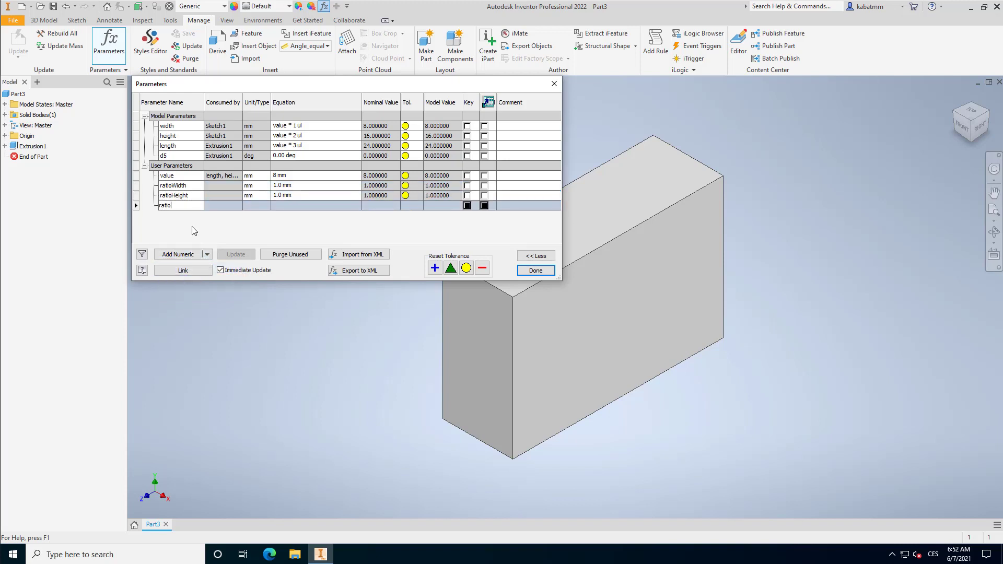
type("ratioLength")
key("Return")
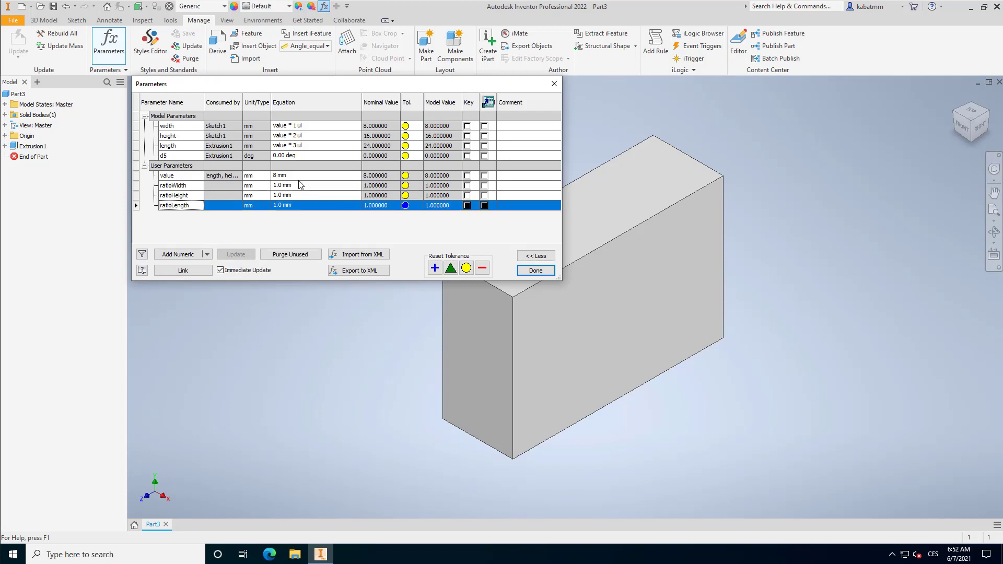
- Set ratioHeight to 2 ul and ratioLength to 3 ul
left_click(298, 196)
type("2 ul")
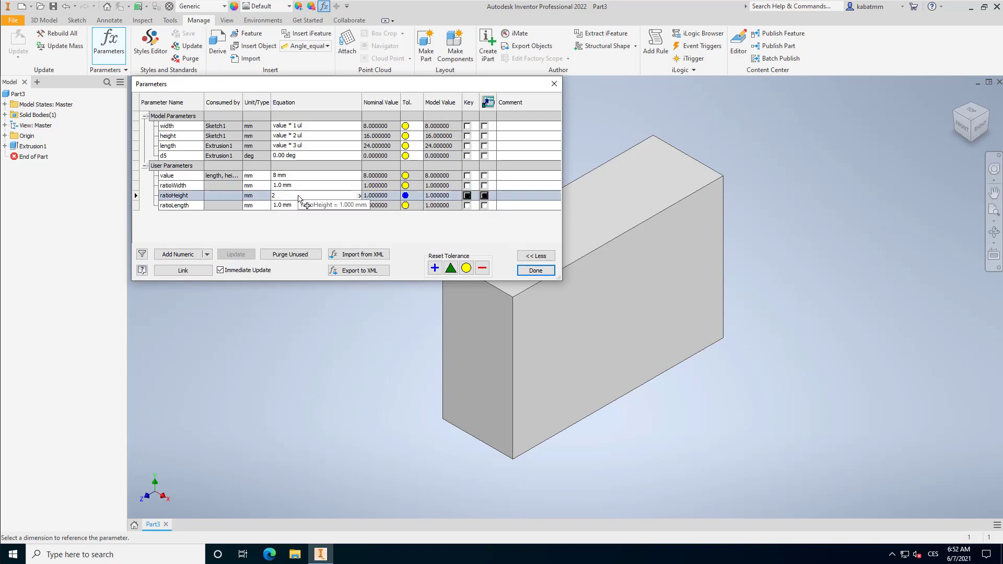
key("Return")
left_click(301, 205)
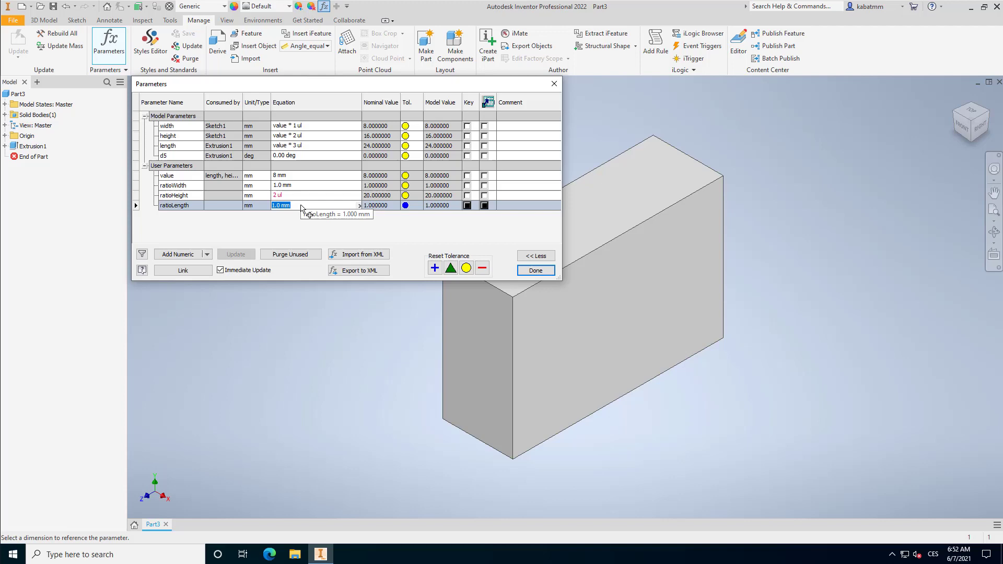
type("3 ul")
key("Return")
- Make all three ratio parameters unitless and set ratioWidth to 1
left_click(263, 196)
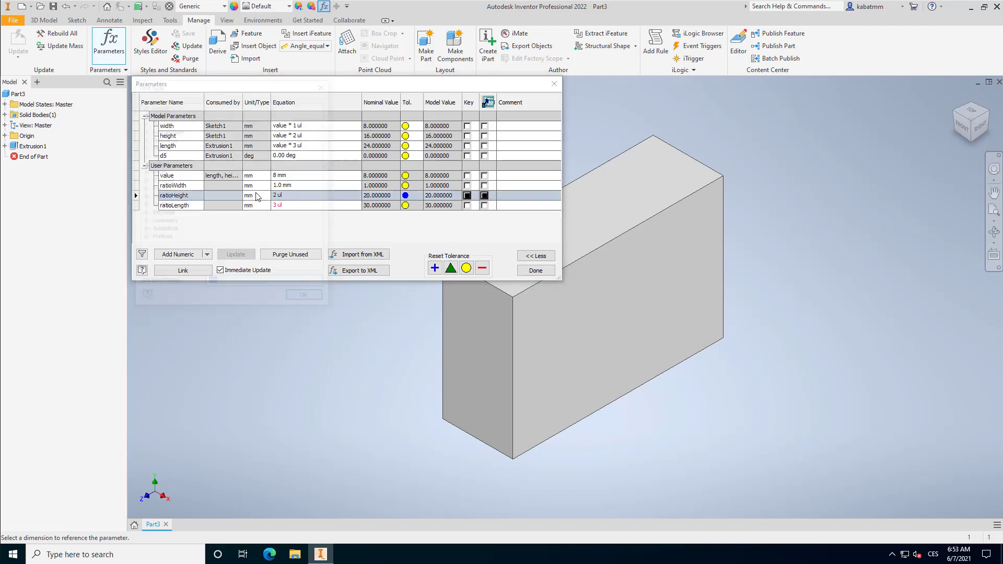
double_click(219, 214)
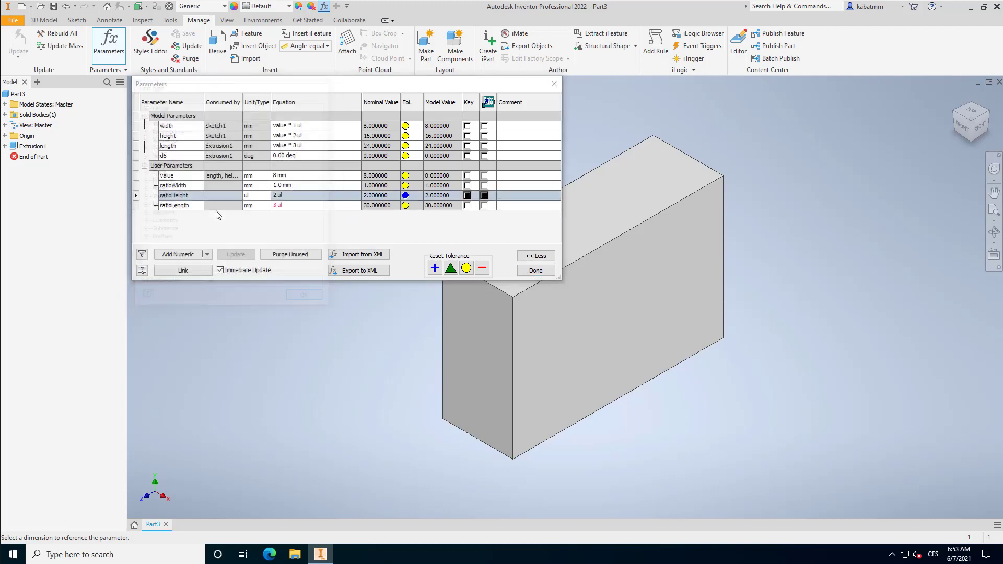
left_click(250, 186)
double_click(246, 192)
left_click(252, 205)
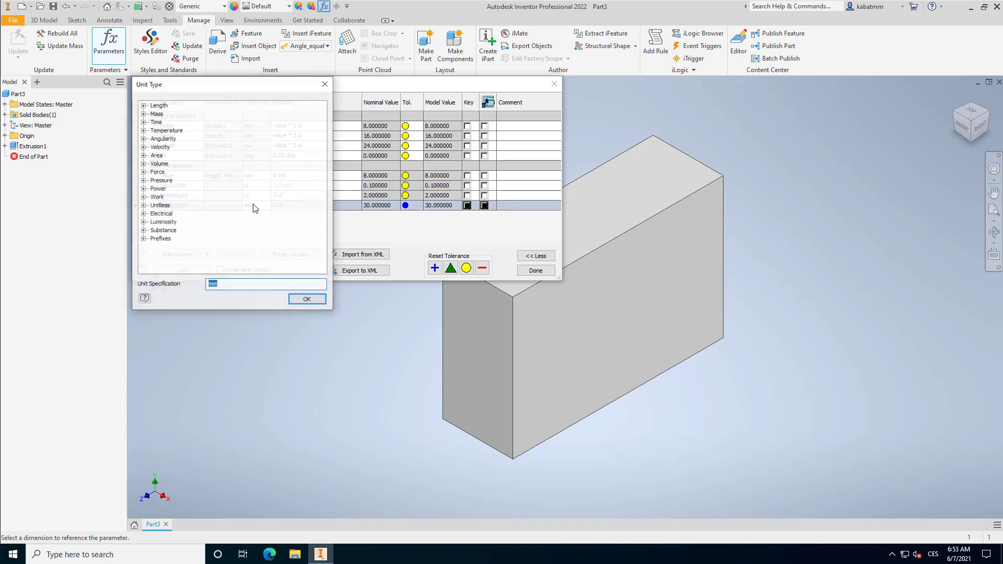
double_click(253, 208)
left_click(296, 187)
type("1 ul")
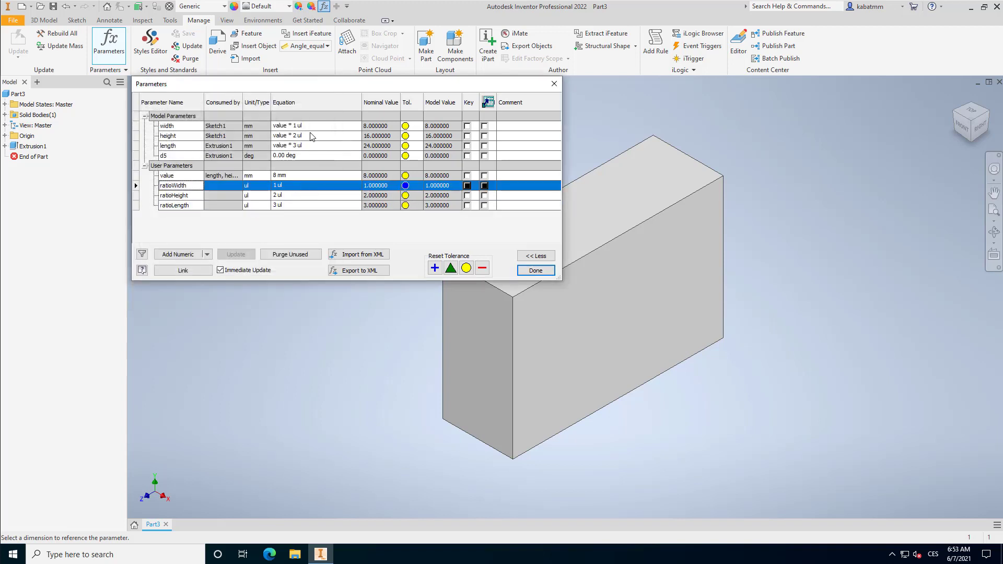
- Drive width and height as value*ratioWidth and value*ratioHeight, then commit the table
left_click(299, 126)
key("End")
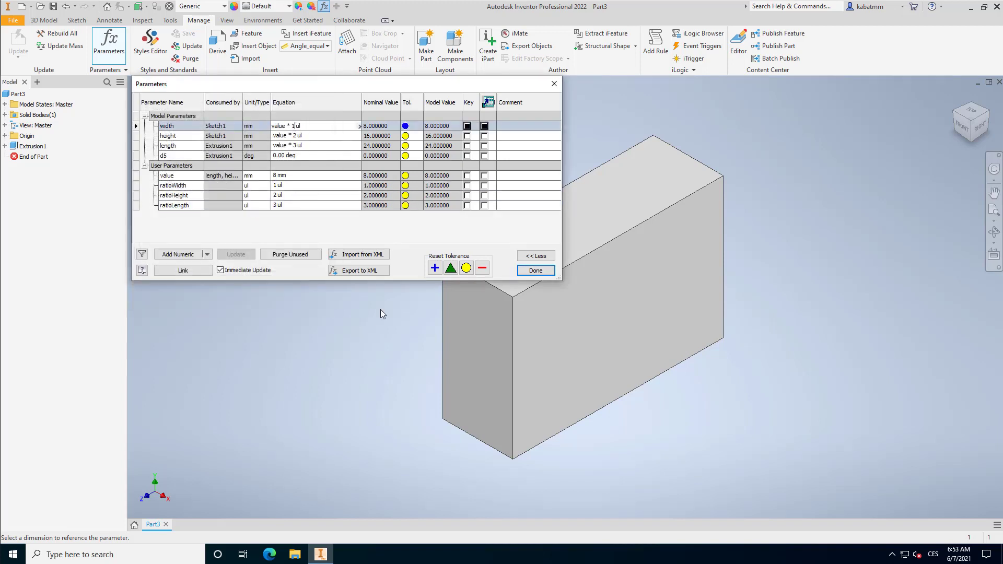
key("shift+Left")
key("shift+Left")
key("shift+Left")
key("shift+Left")
type("ratioWidth")
key("Return")
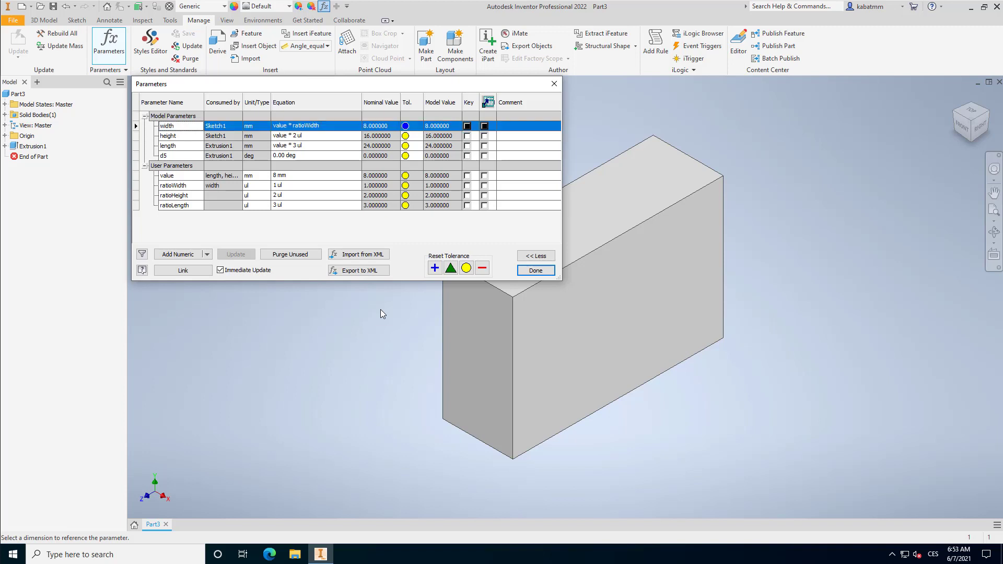
left_click(293, 135)
key("BackSpace")
key("BackSpace")
key("BackSpace")
key("BackSpace")
type("r")
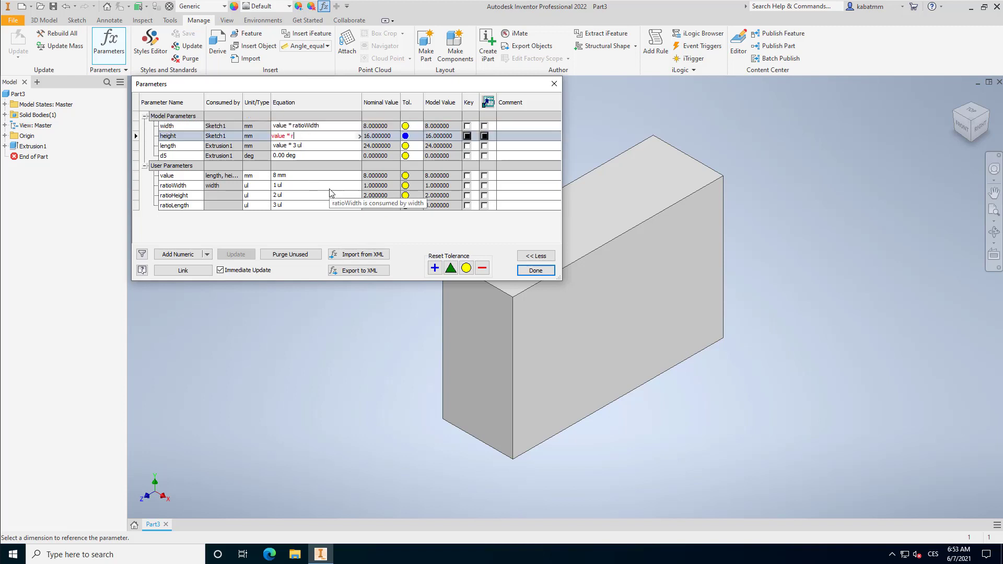
type("atioHeight")
key("Return")
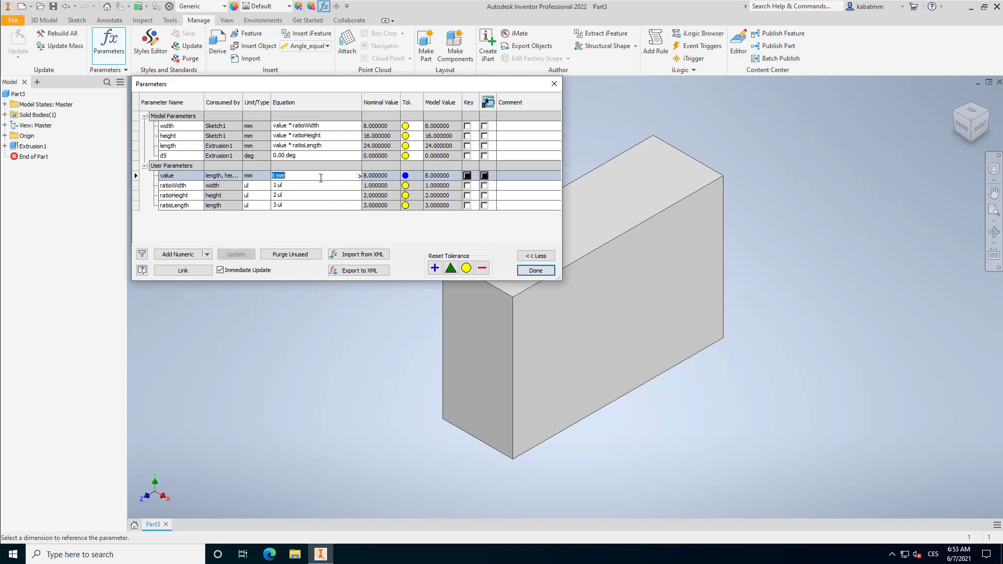
key("Return")
left_click(536, 270)
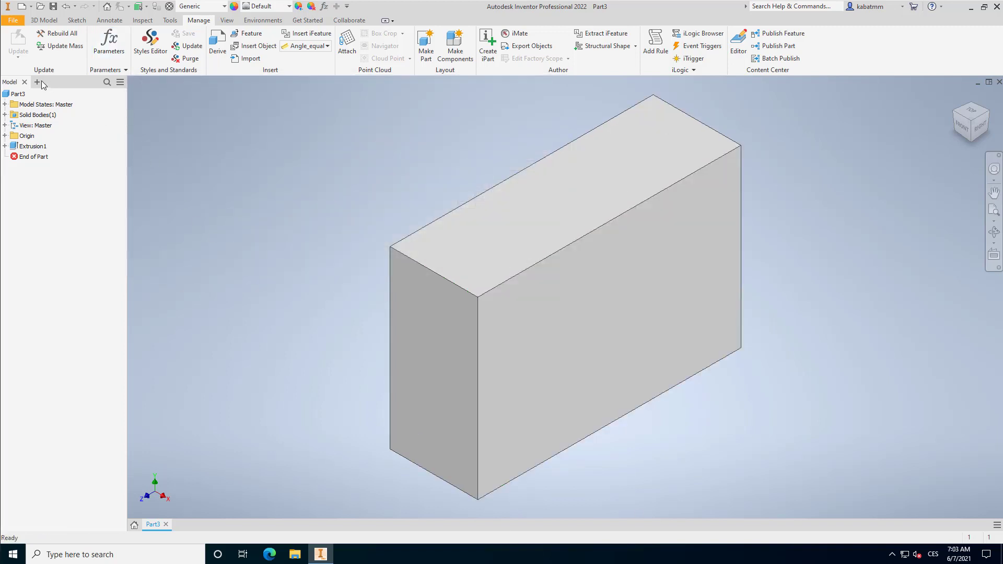
- Add the iLogic and iLogic Log browser panels and show the iLogic forms list
left_click(41, 82)
left_click(58, 97)
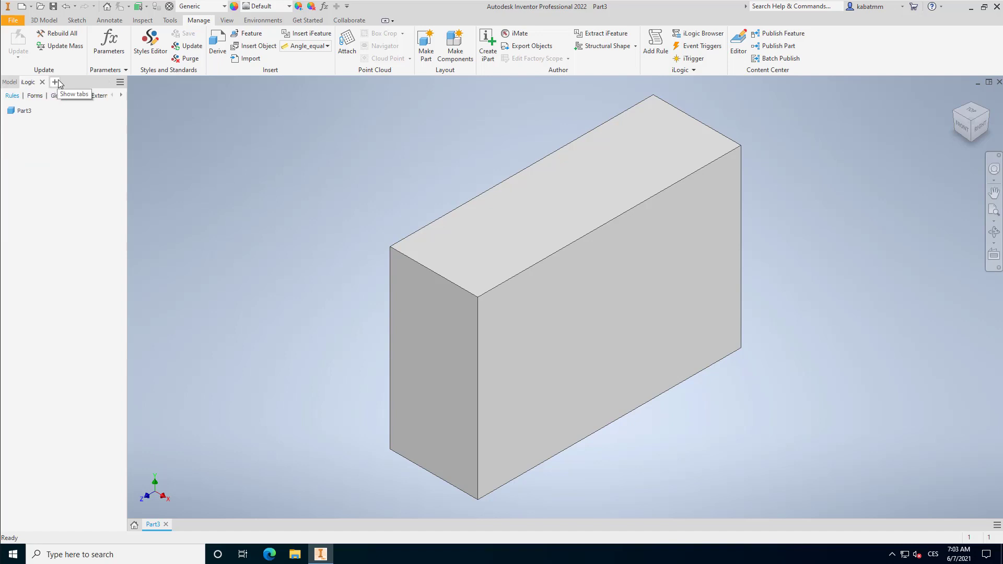
left_click(55, 82)
left_click(71, 96)
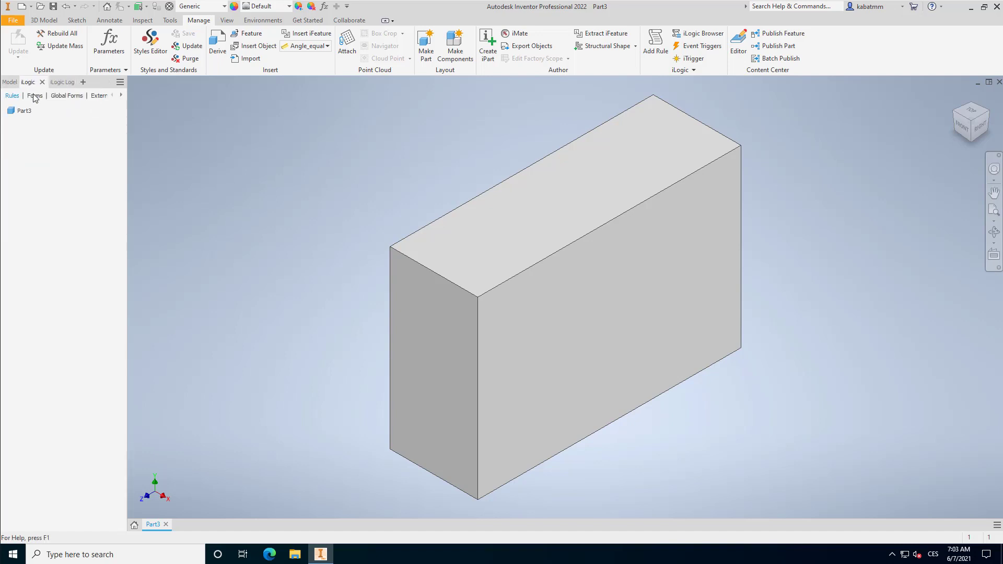
left_click(34, 96)
- Create a new iLogic form named Menu holding the parameters value through ratioLength
right_click(38, 117)
left_click(57, 124)
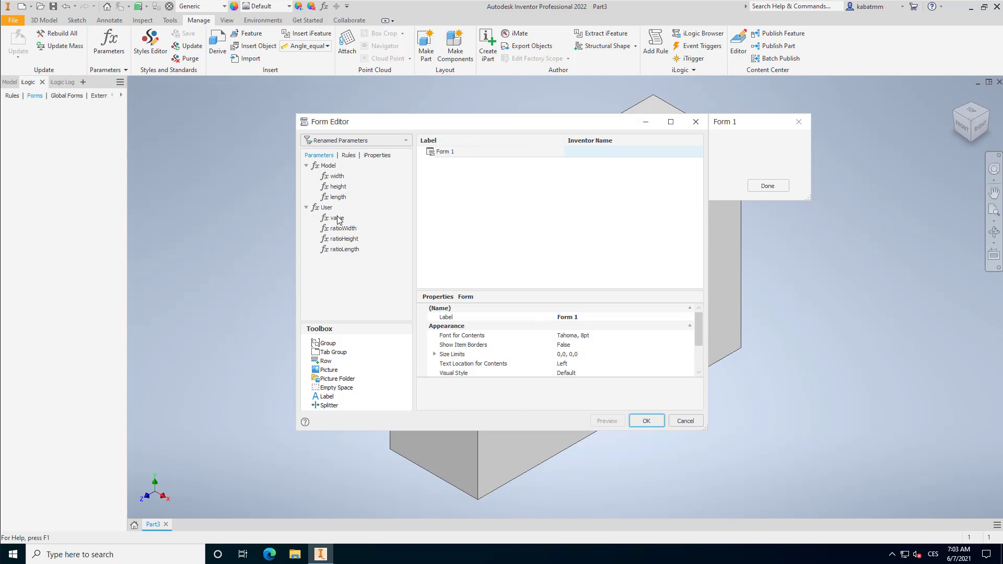
left_click_drag(338, 219, 452, 151)
left_click(466, 153)
type("Menu")
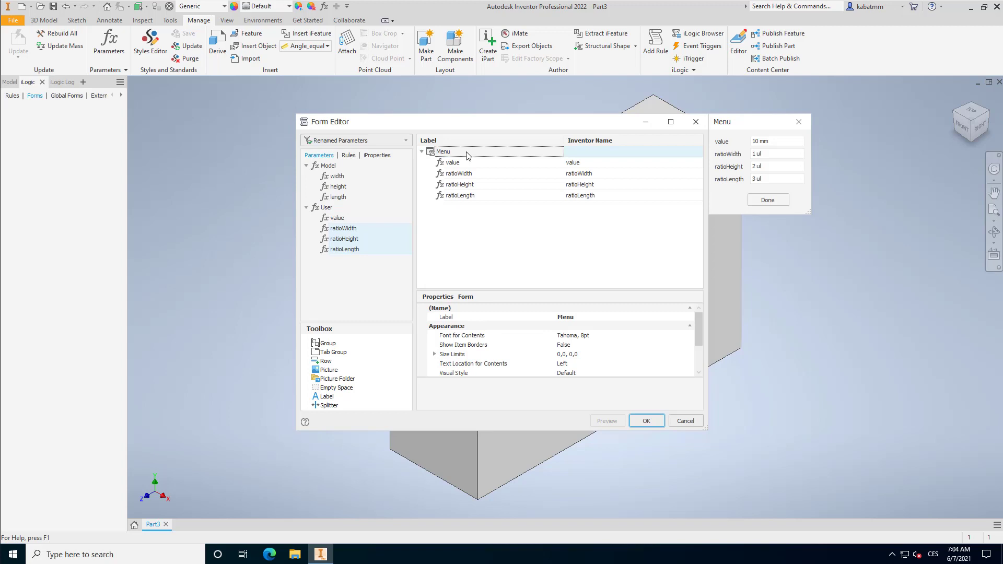
- Split the three ratio labels into two words: ratio Width, ratio Height, ratio Length
left_click(463, 173)
left_click(458, 173)
left_click(462, 185)
left_click(459, 185)
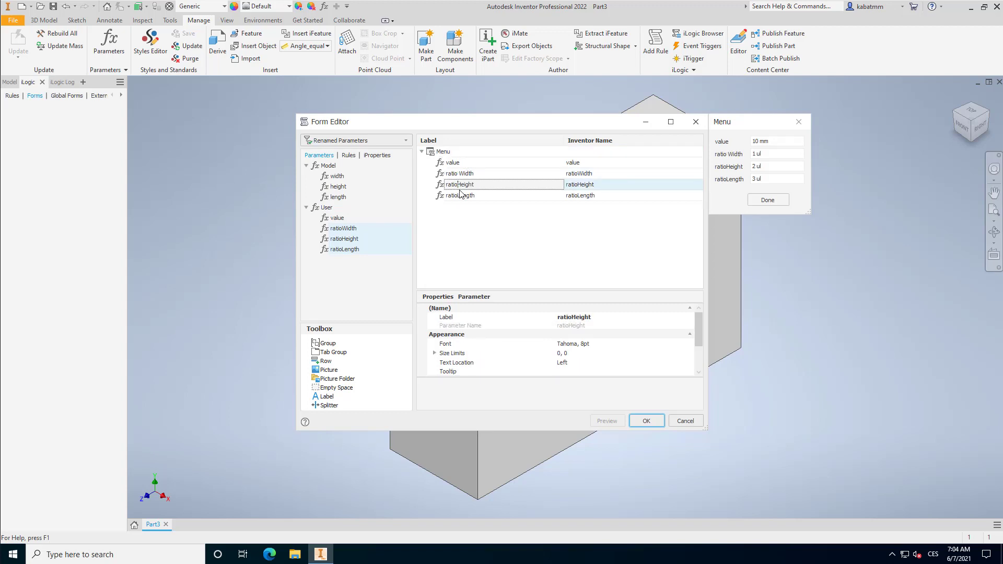
left_click(460, 197)
left_click(459, 197)
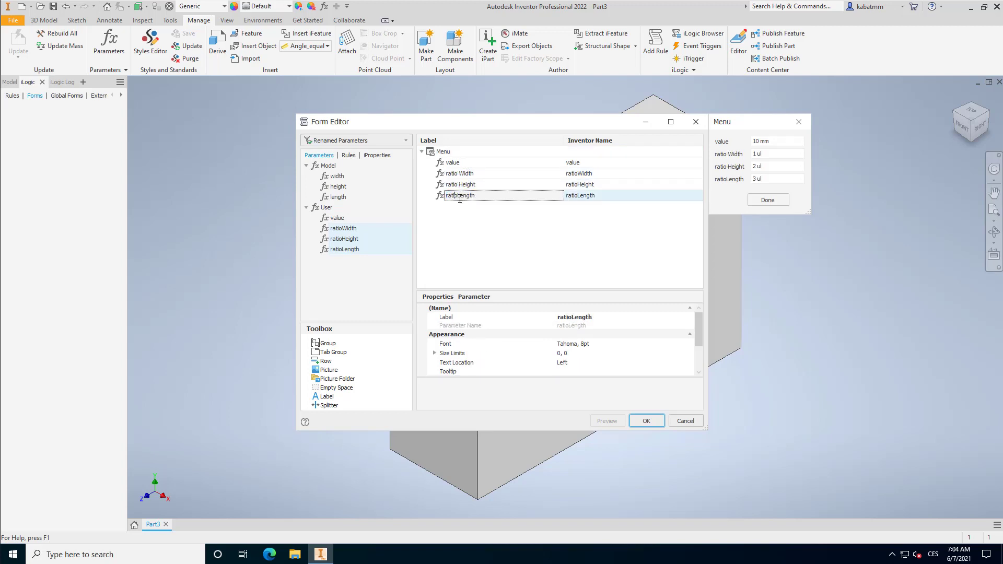
left_click(485, 174)
- Relabel value as 'Base Value' and the width ratio as 'Ratio Width'
left_click(455, 162)
left_click(454, 162)
type("Base Valu")
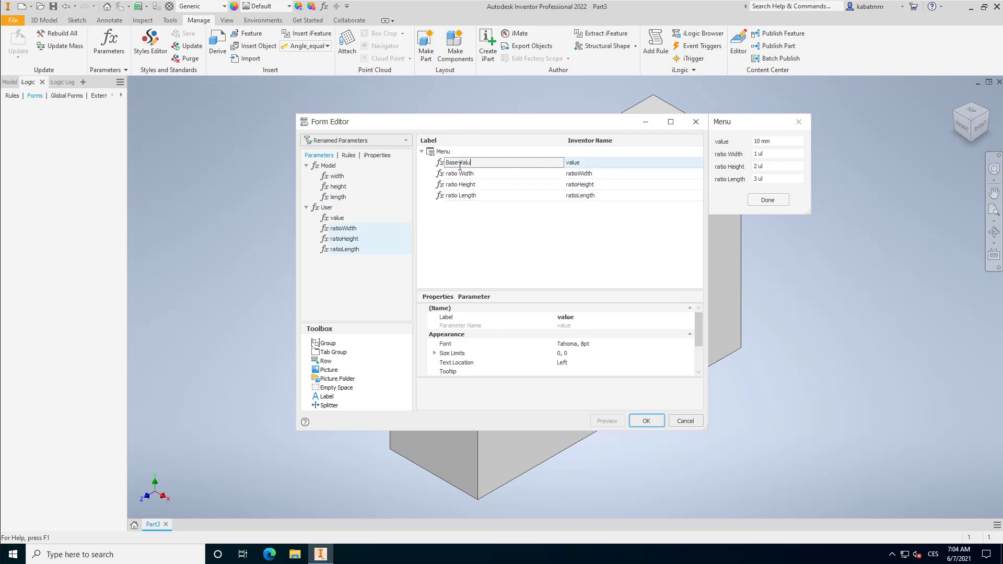
type("e")
key("Return")
left_click(454, 173)
left_click(455, 174)
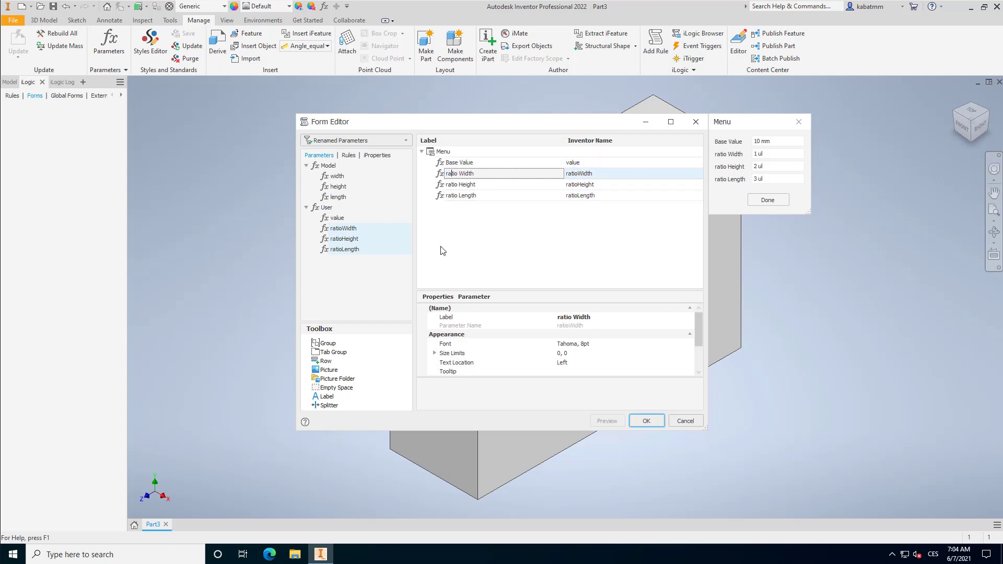
type("Ratio Width")
key("Return")
- Relabel the remaining ratios as 'Ratio Height' and 'Ratio Length'
left_click(448, 186)
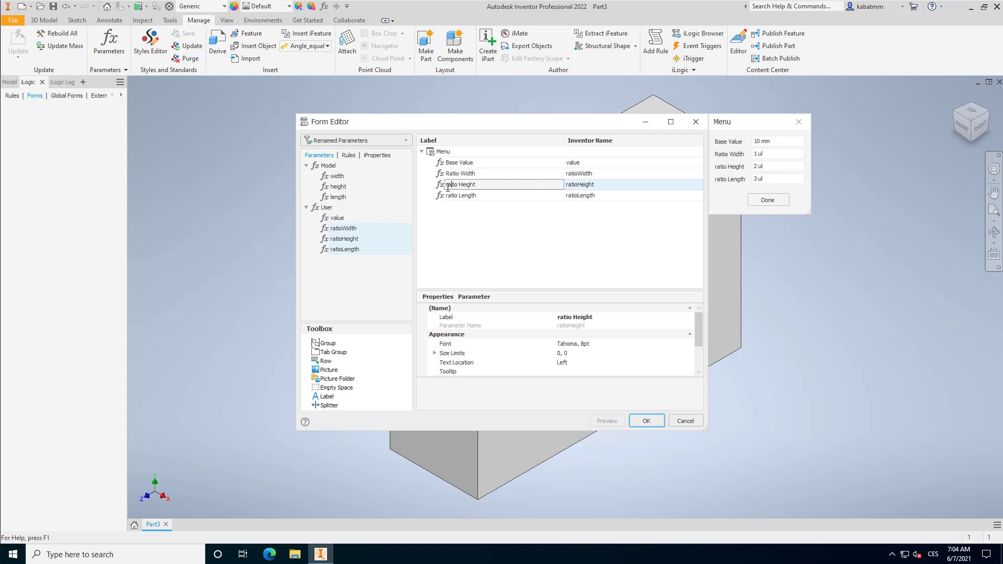
type("Ratio Height")
key("Return")
left_click(457, 197)
left_click(452, 196)
type("Ratio Length")
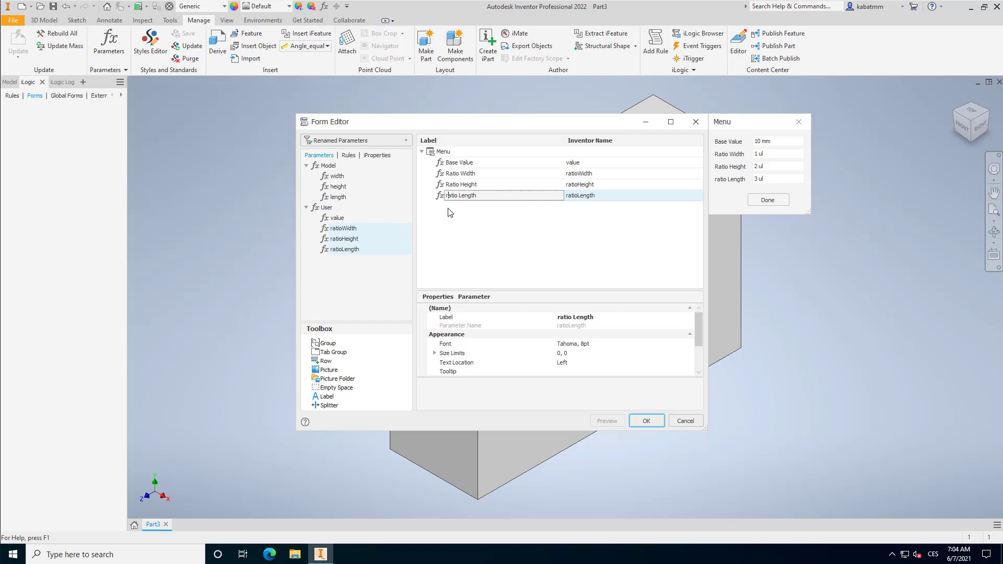
key("Return")
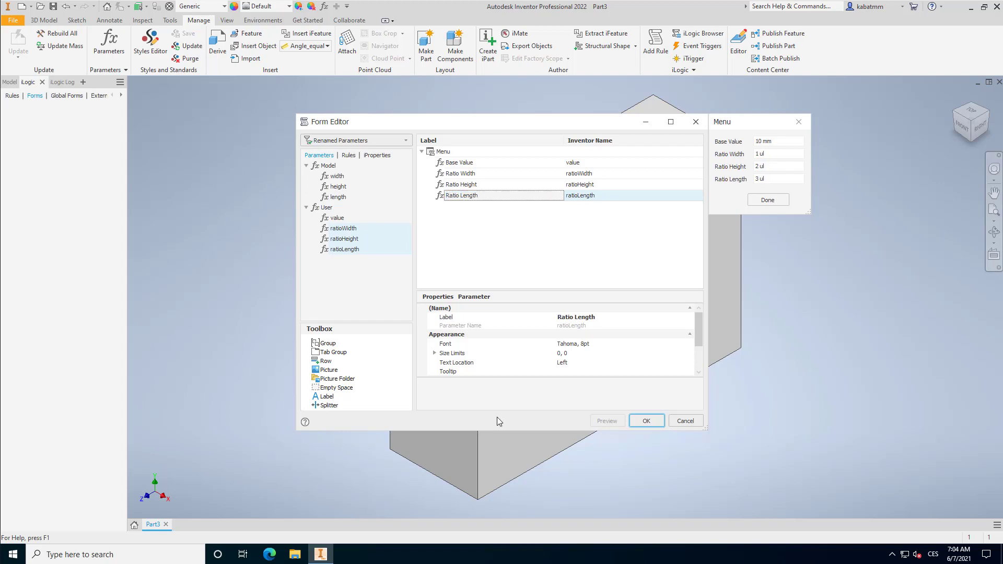
- Set the Edit Control Type of Base Value and Ratio Width to Slider
left_click(440, 163)
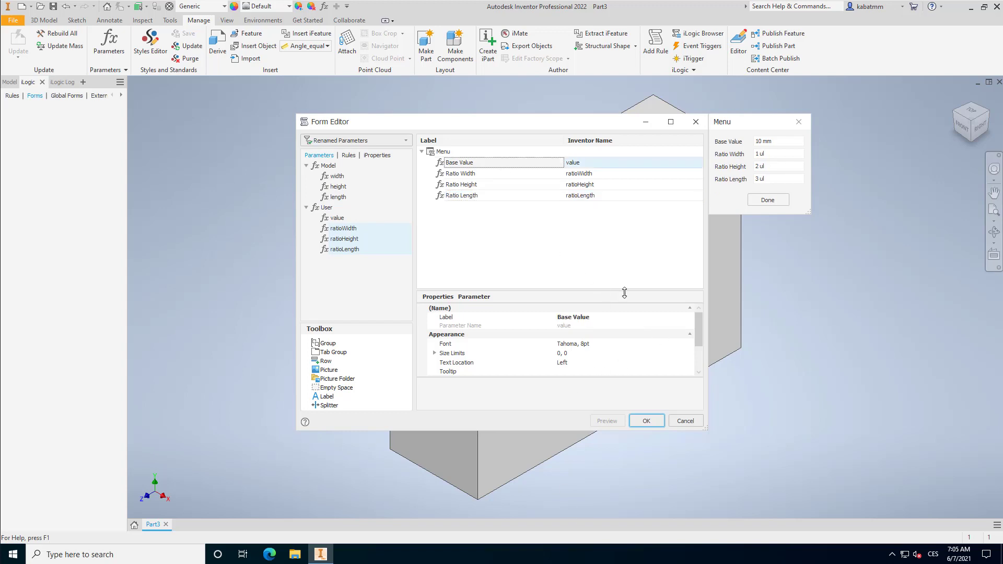
left_click_drag(698, 330, 698, 349)
left_click(607, 345)
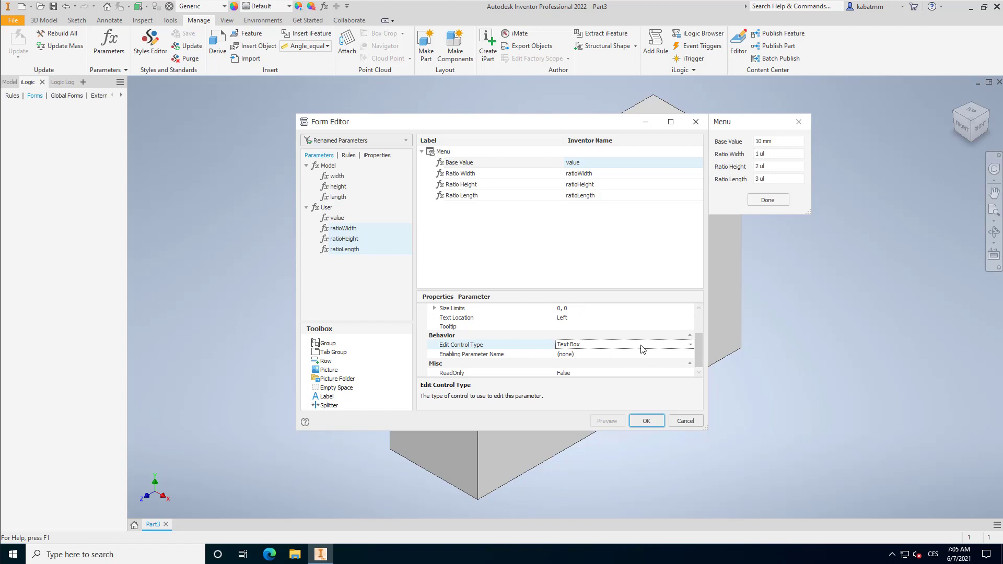
left_click(692, 345)
left_click(596, 361)
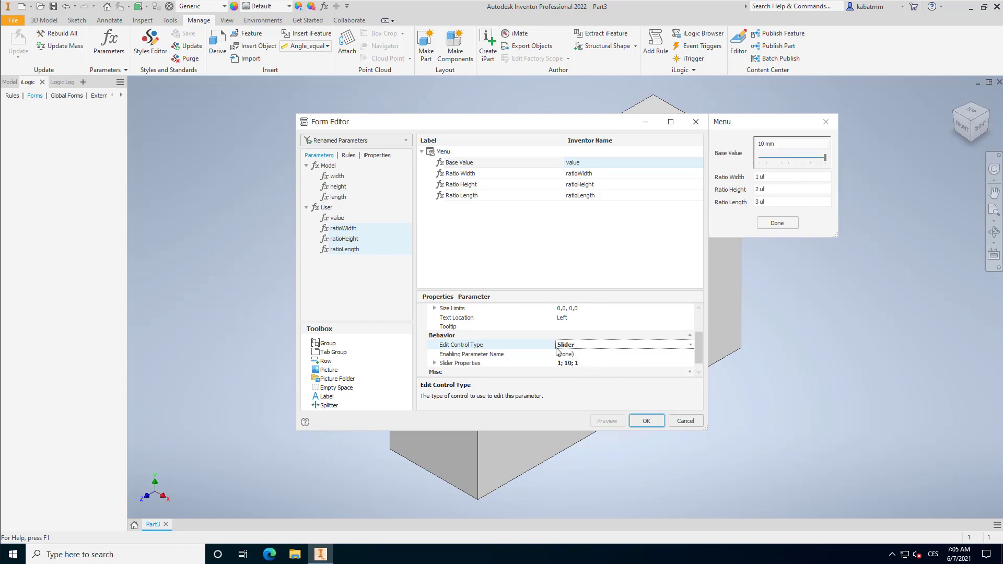
left_click(439, 175)
scroll(531, 321, "down", 1)
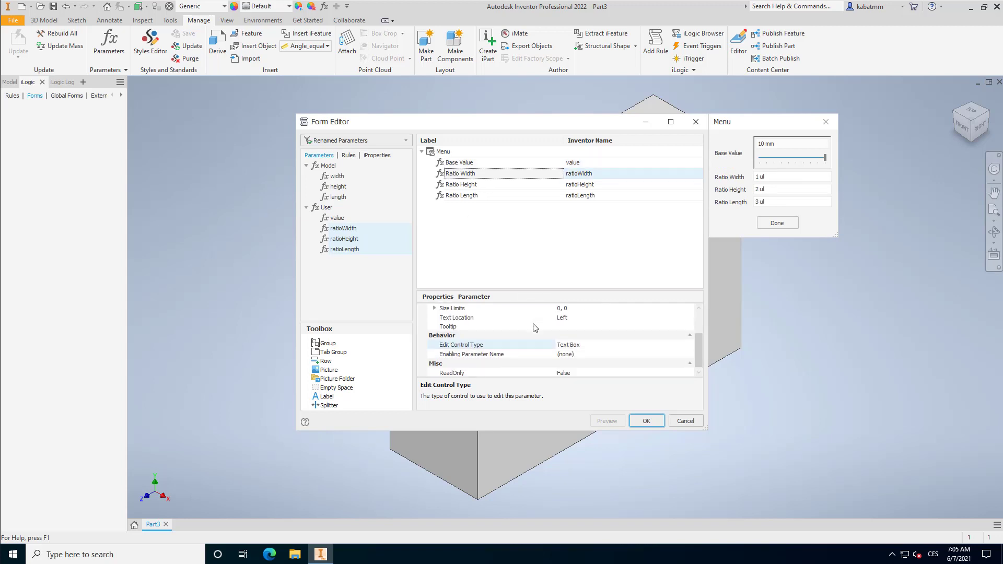
left_click(556, 345)
left_click(690, 345)
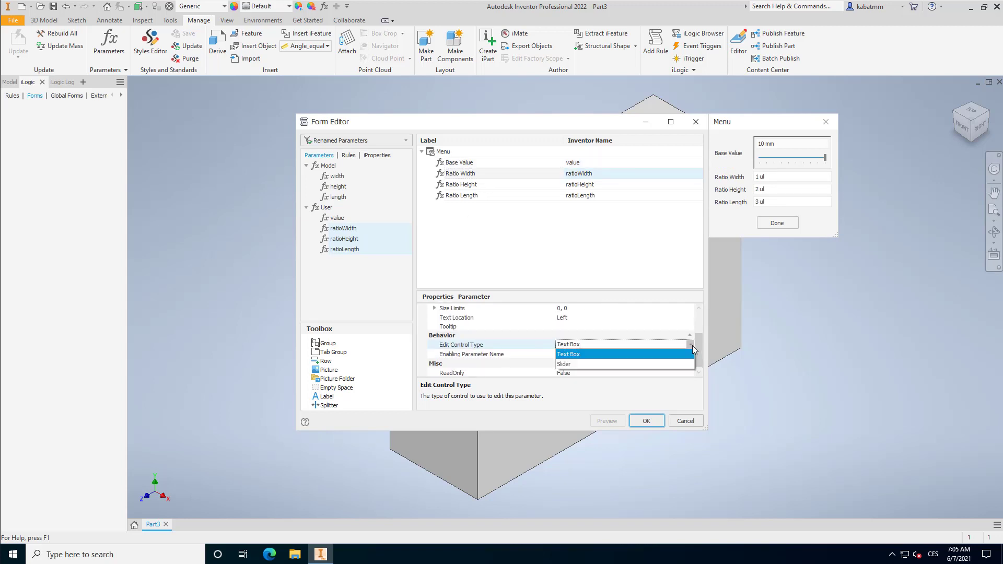
left_click(624, 362)
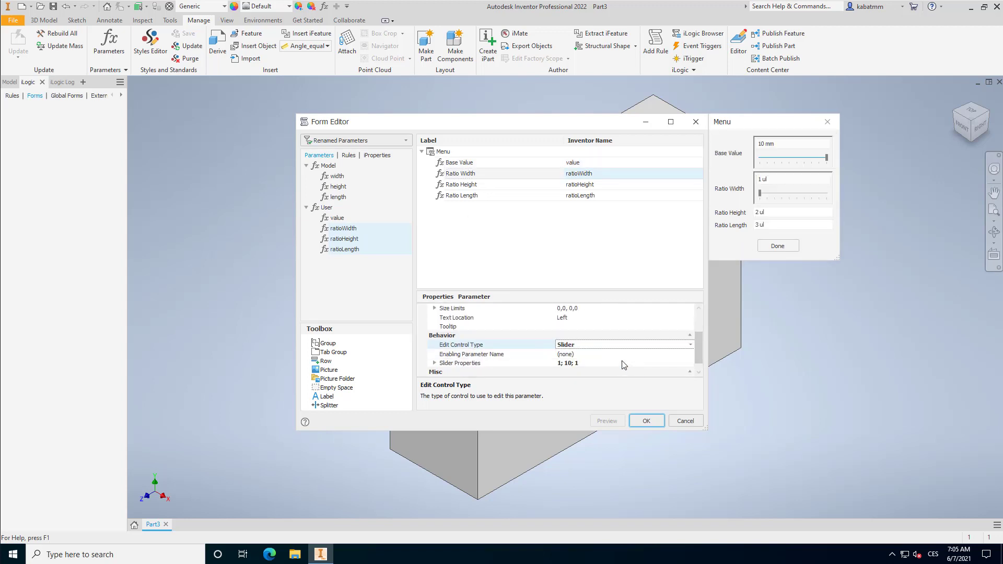
- Set Ratio Height and Ratio Length to Slider and widen the Menu form preview
left_click(440, 184)
scroll(619, 342, "down", 1)
left_click(690, 345)
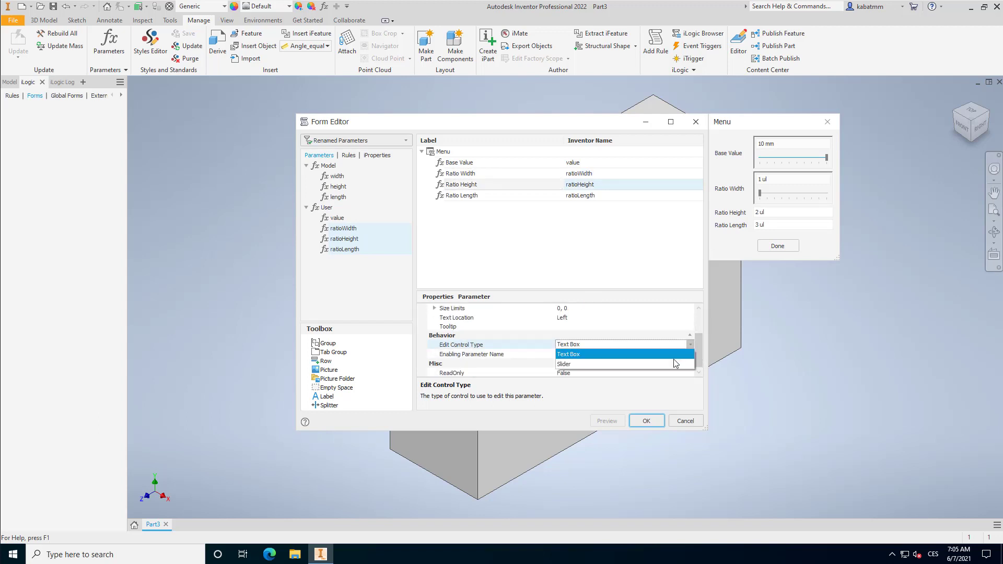
left_click(674, 364)
left_click(440, 196)
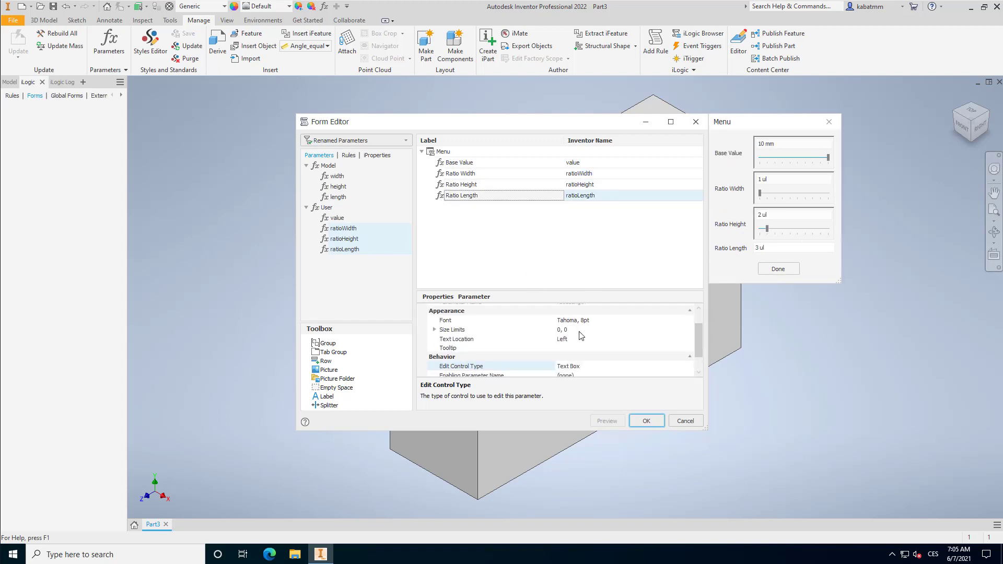
scroll(680, 350, "down", 1)
left_click(690, 345)
left_click(664, 364)
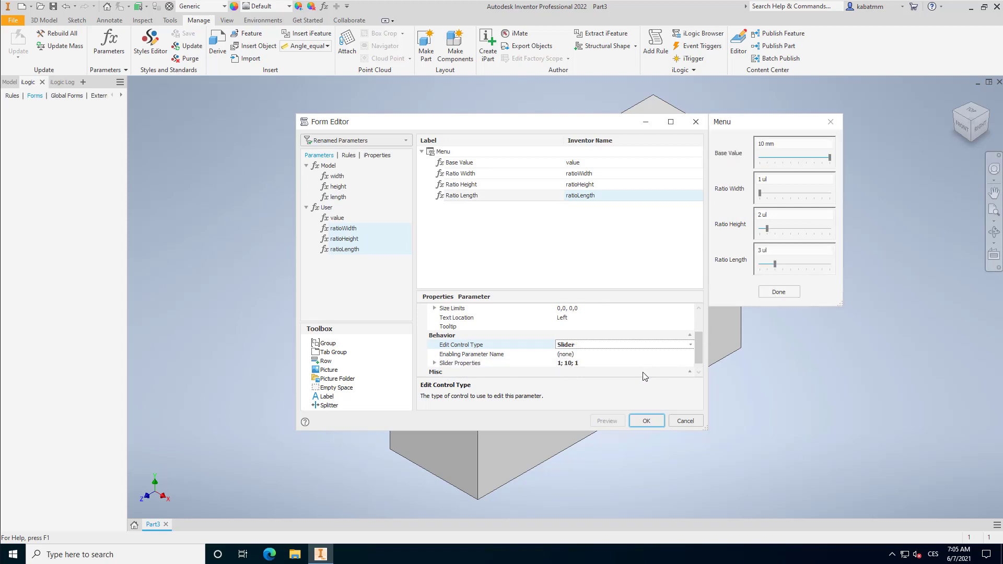
left_click_drag(839, 303, 924, 319)
- Save the Menu form and launch it beside the model
left_click(646, 421)
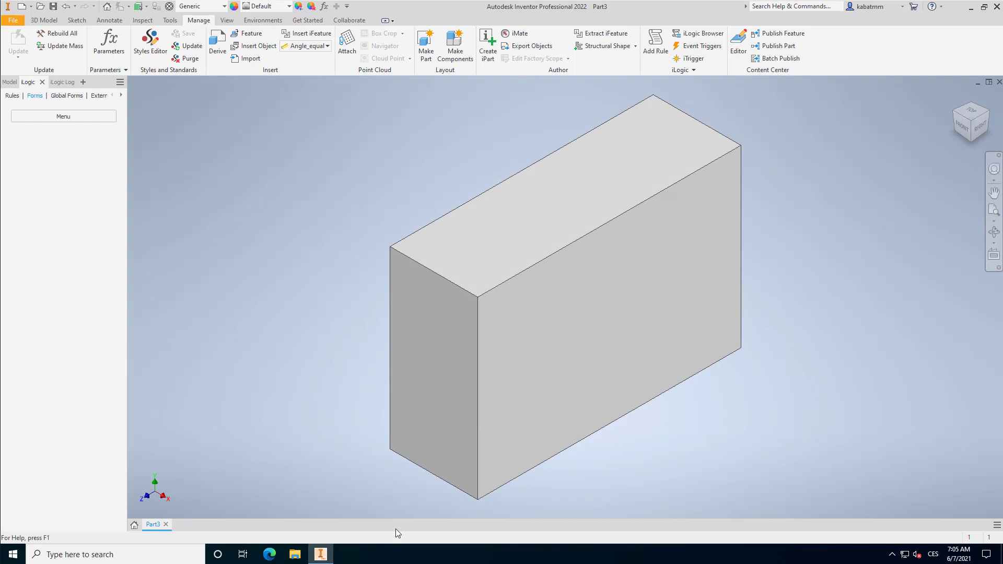
left_click(63, 116)
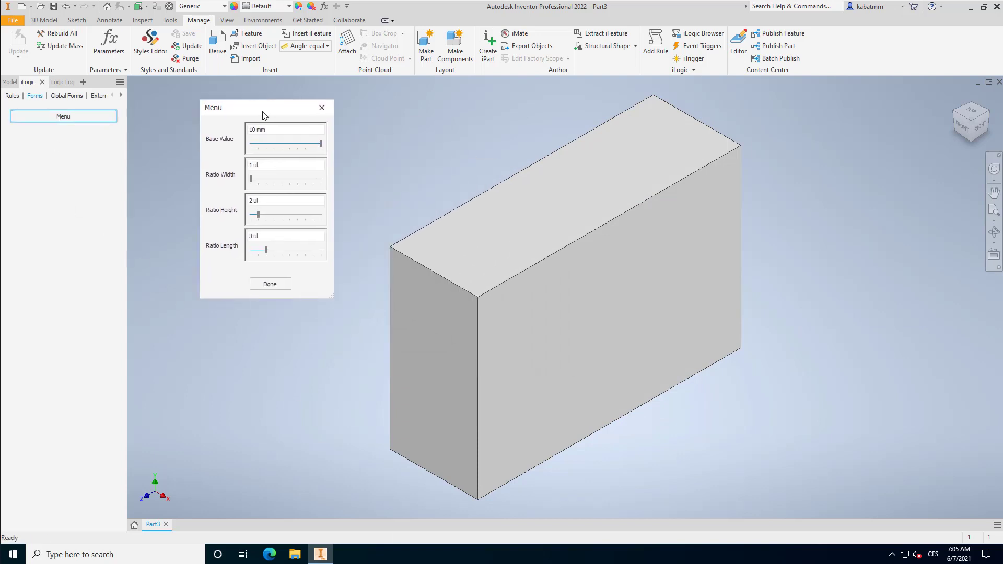
left_click_drag(264, 117, 207, 99)
- Slide Base Value to 8 mm and ratios to Width 2, Height 1, Length 2, then close
mouse_move(271, 128)
left_mouse_down()
mouse_move(201, 136)
mouse_move(263, 136)
left_mouse_up()
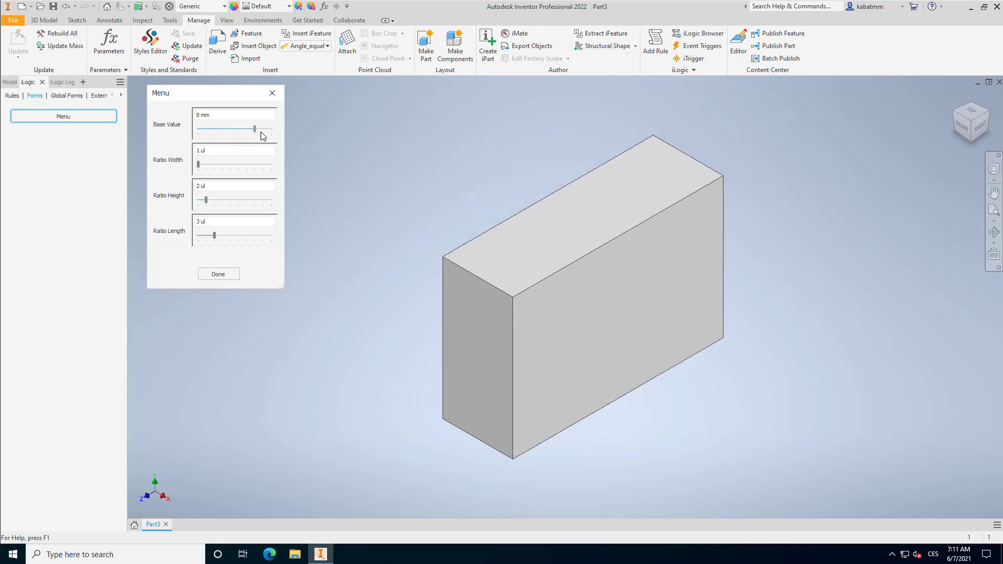
left_click_drag(199, 166, 198, 237)
left_click(211, 244)
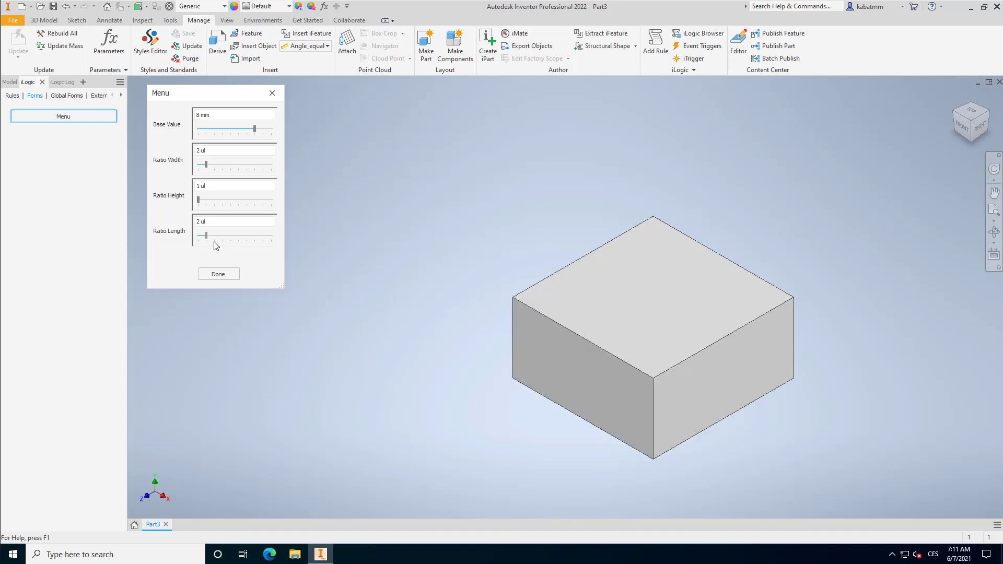
left_click(218, 275)
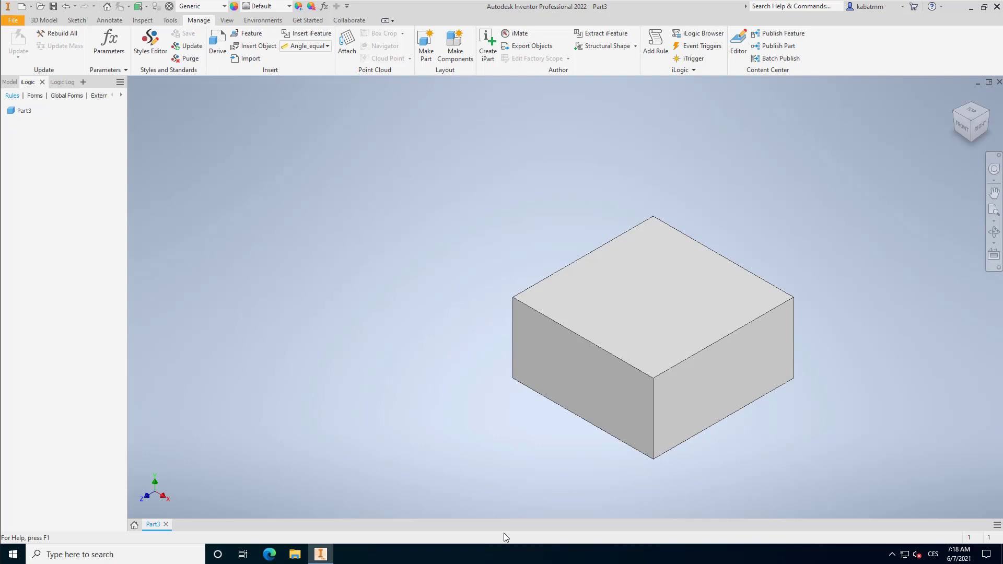
- Add a new iLogic rule named CheckGeometry to Part3
left_click(24, 110)
right_click(24, 110)
left_click(51, 118)
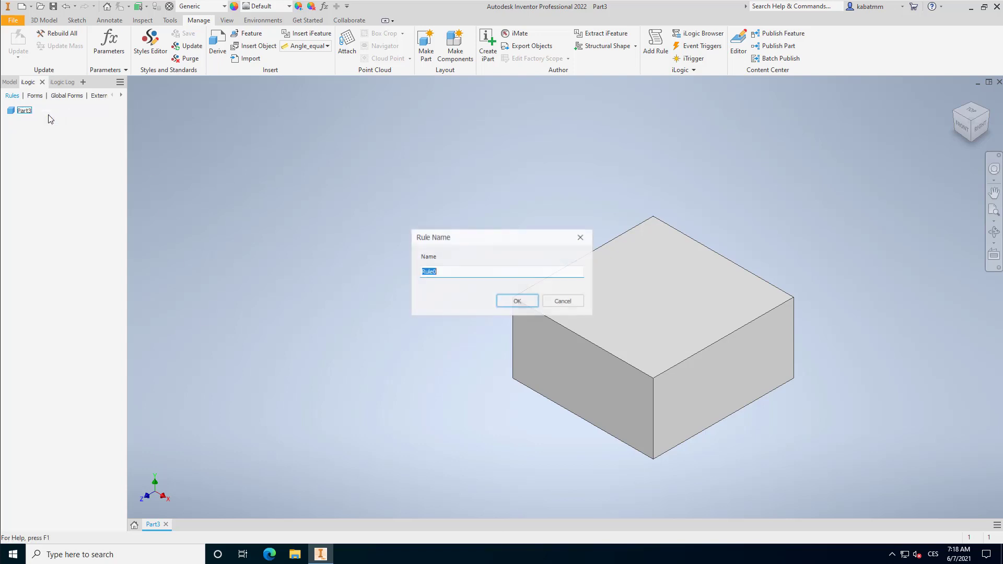
type("CheckGeometry")
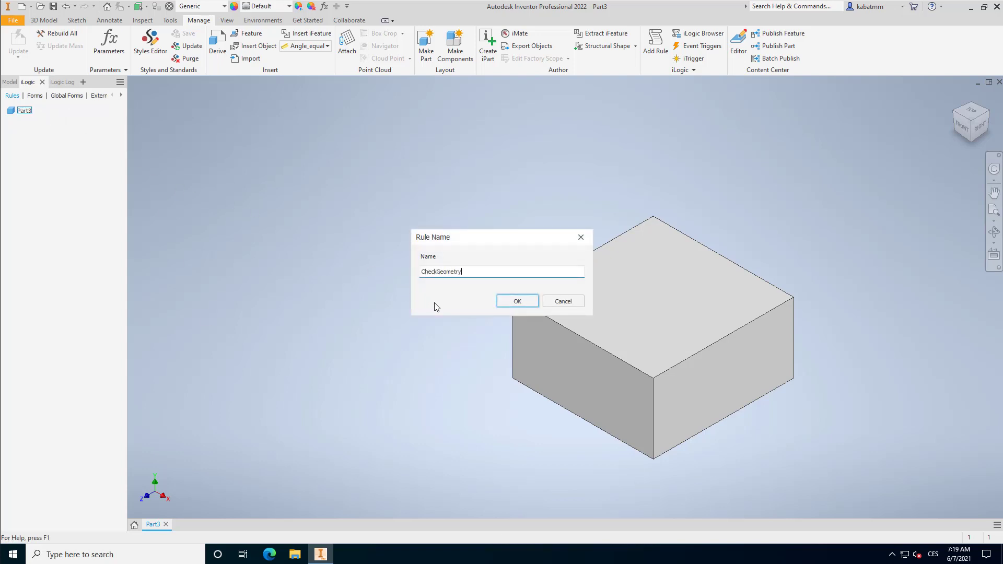
key("Return")
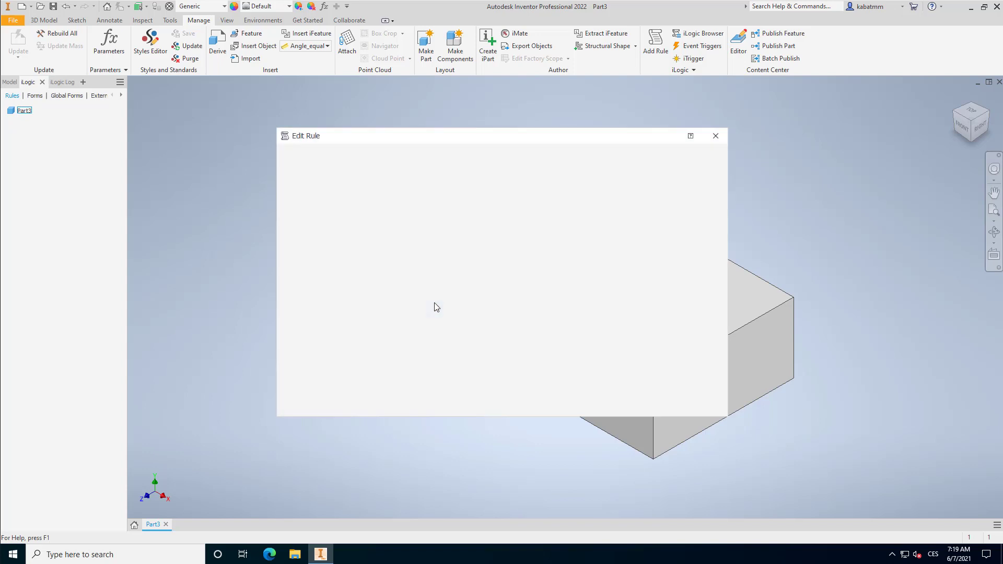
- Write the If iProperties.Volume < 2000 warning with MessageBoxButtons.OK and MessageBoxIcon.Warning, then save and run
type("If")
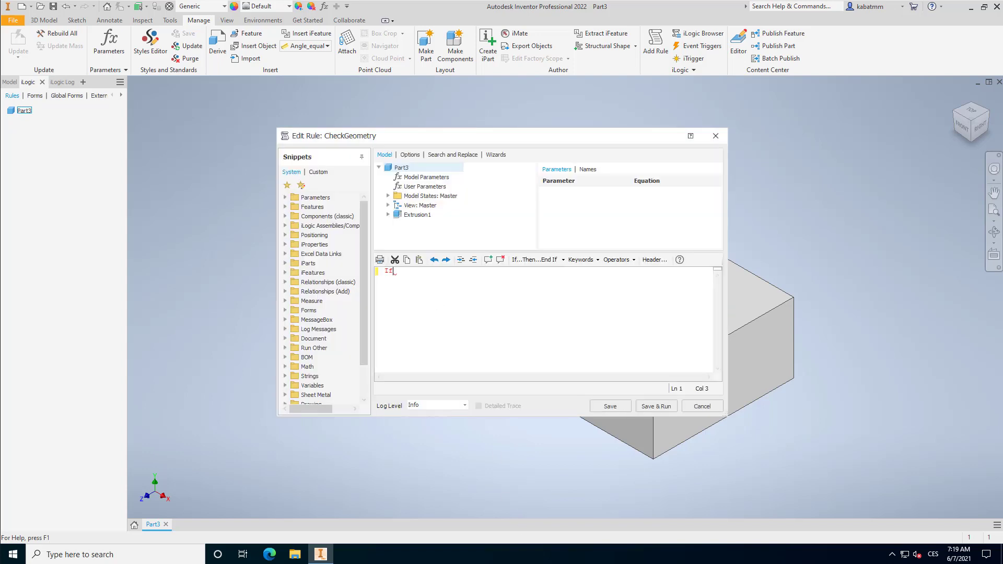
type(" iProperti")
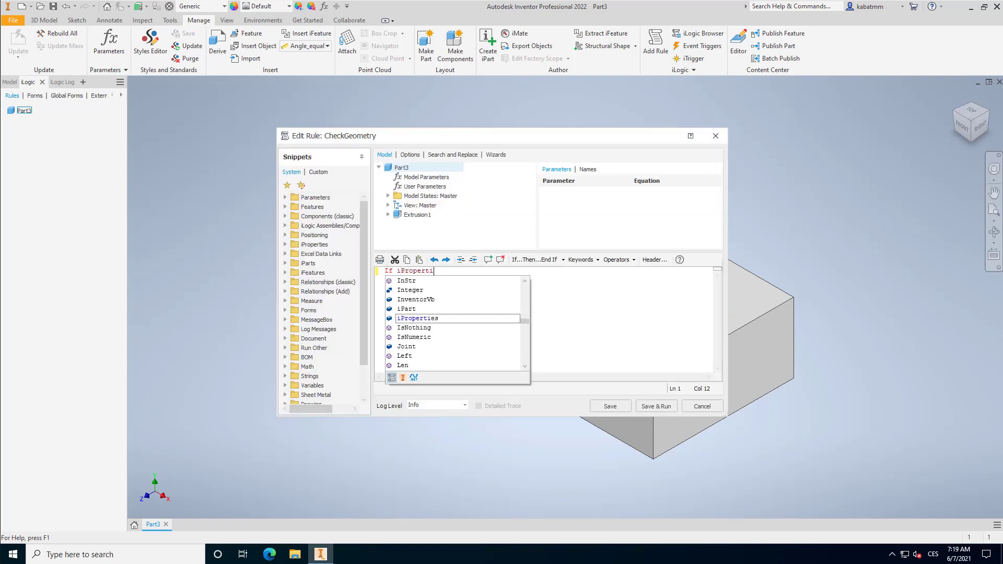
type("es.Volu")
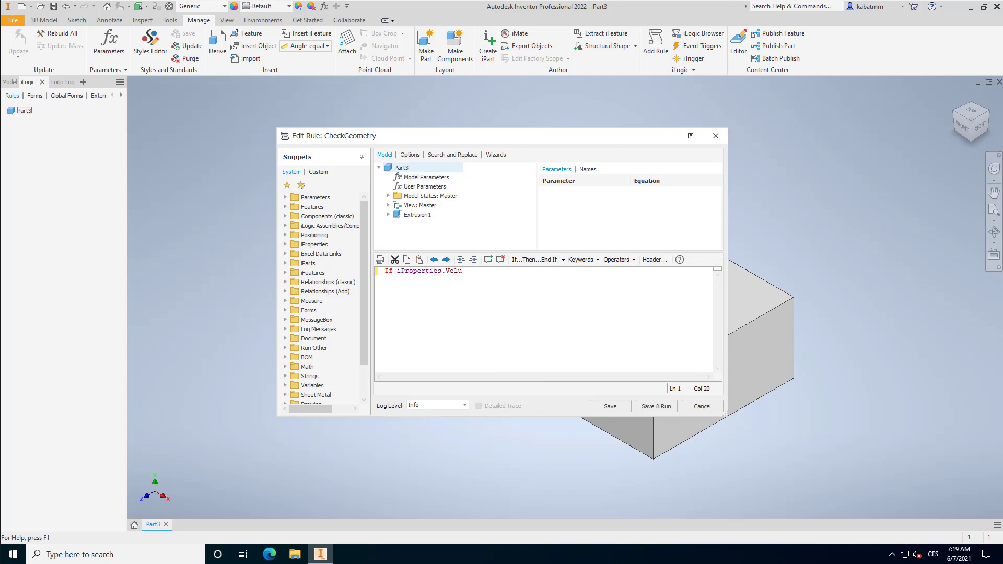
type("me < 2000 Then")
key("Return")
type("MessageBox.Show(\"Part is too small!")
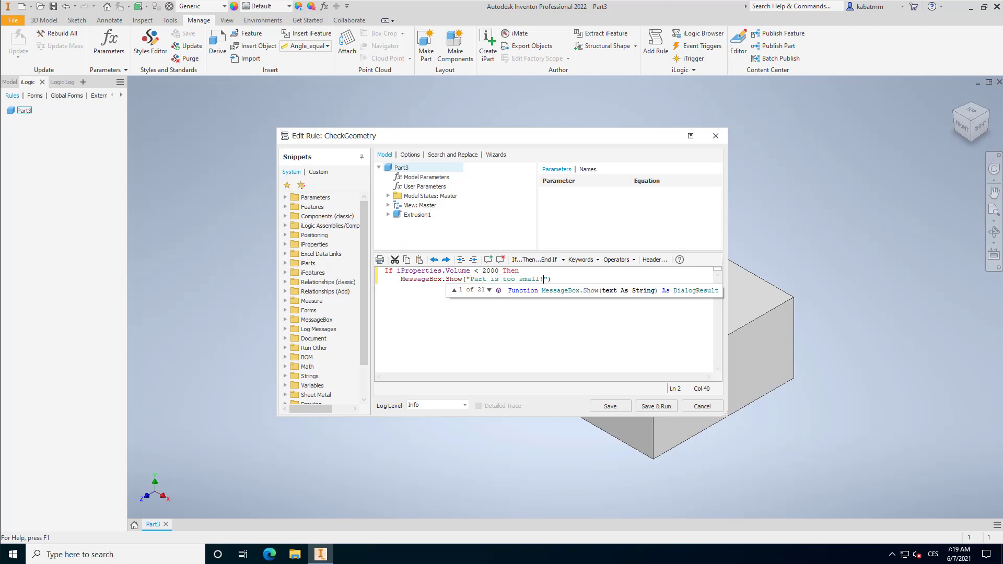
type(",")
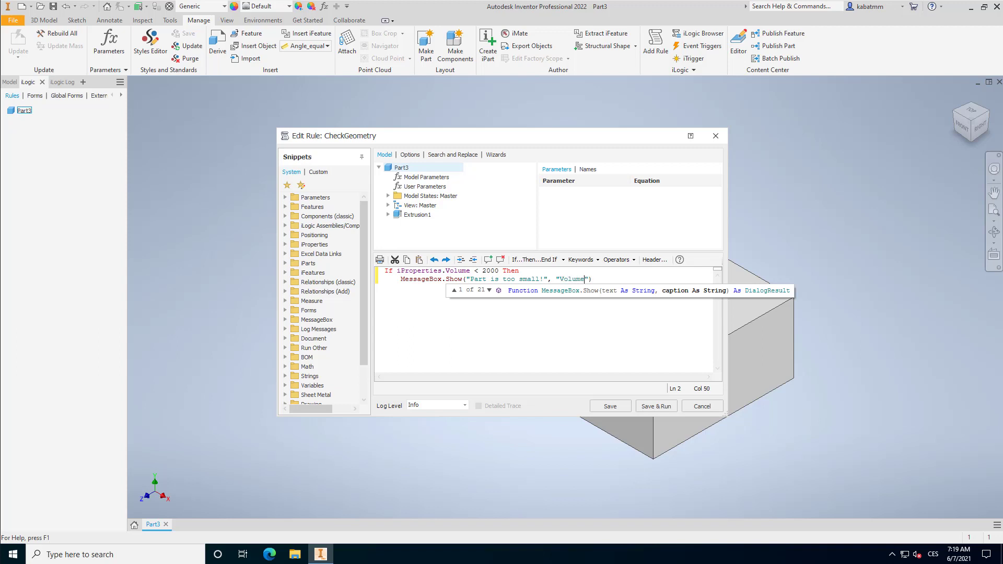
type(" \"Volume warnin")
type("g!\",")
type(" MessageBox")
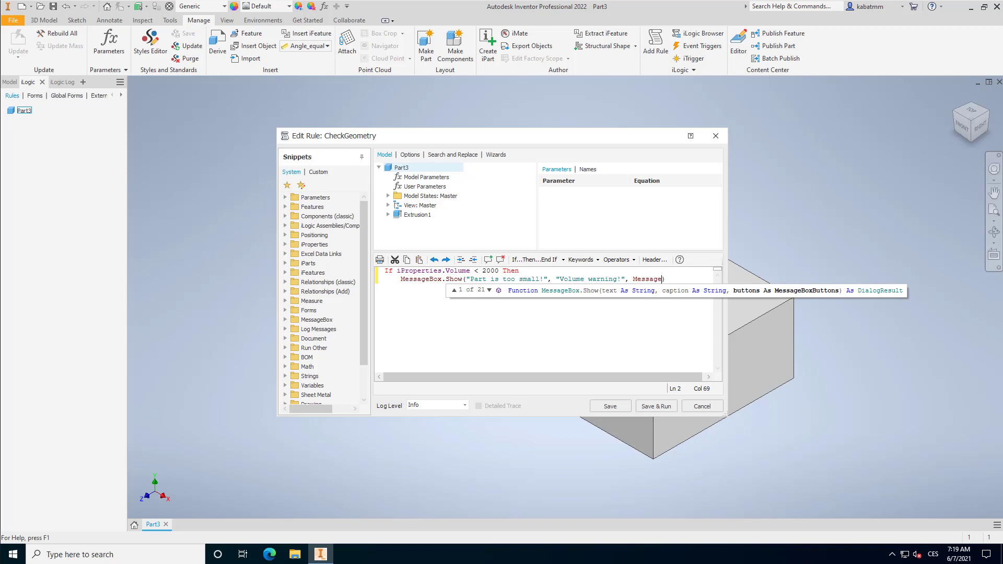
type("Buttons.Warn")
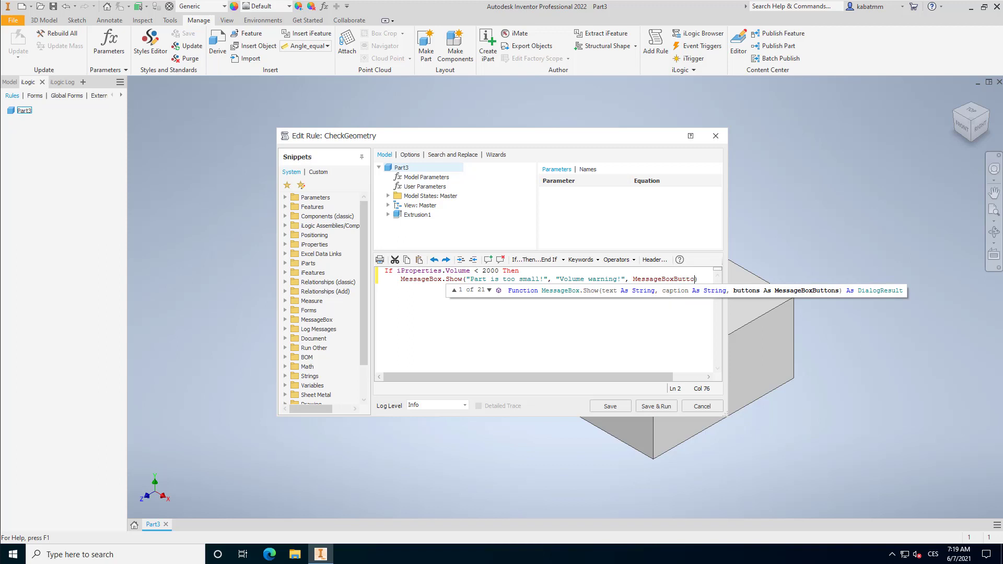
key("BackSpace")
key("BackSpace")
key("BackSpace")
key("BackSpace")
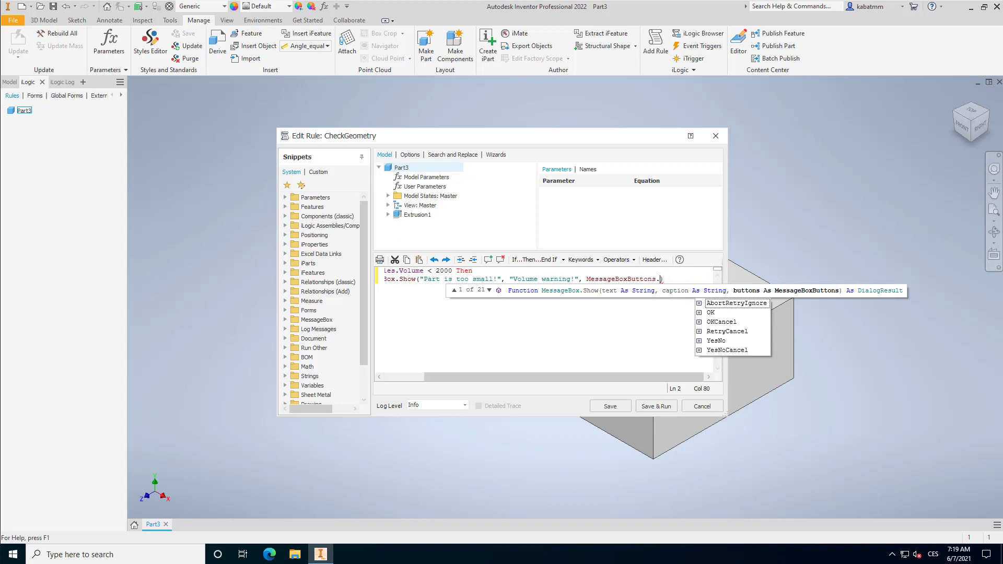
type("OK, ")
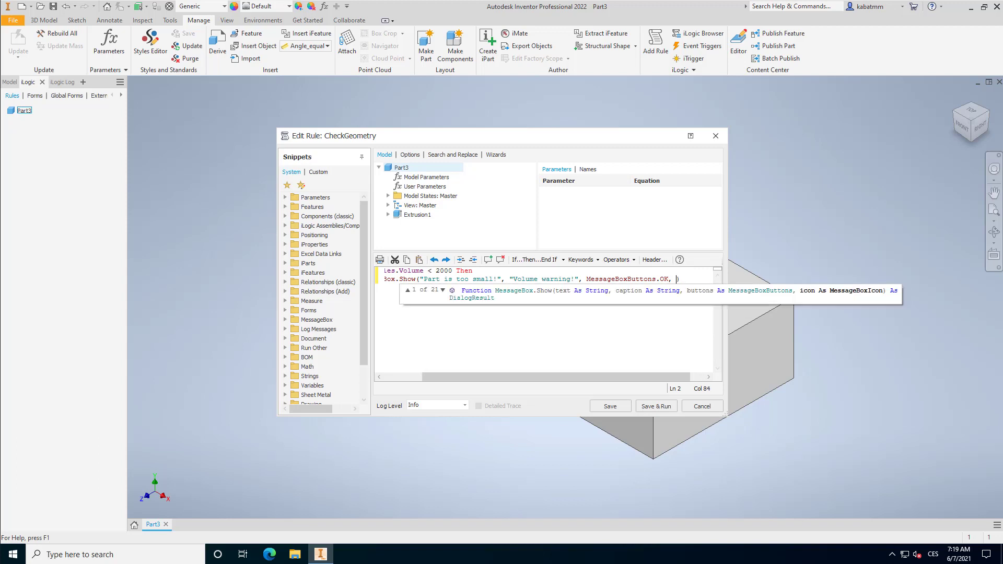
type("MessageBox.I")
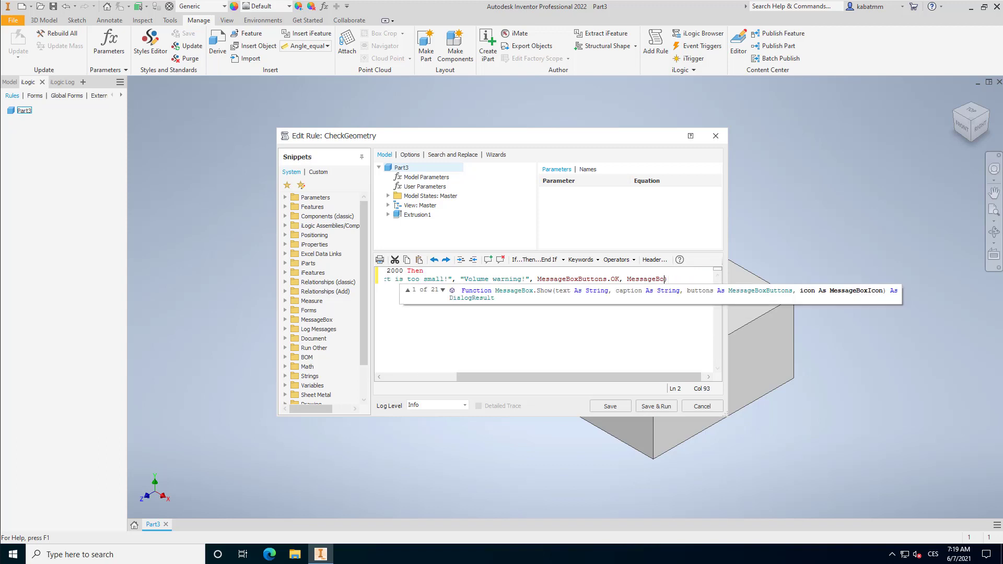
key("BackSpace")
key("BackSpace")
type("Icon.")
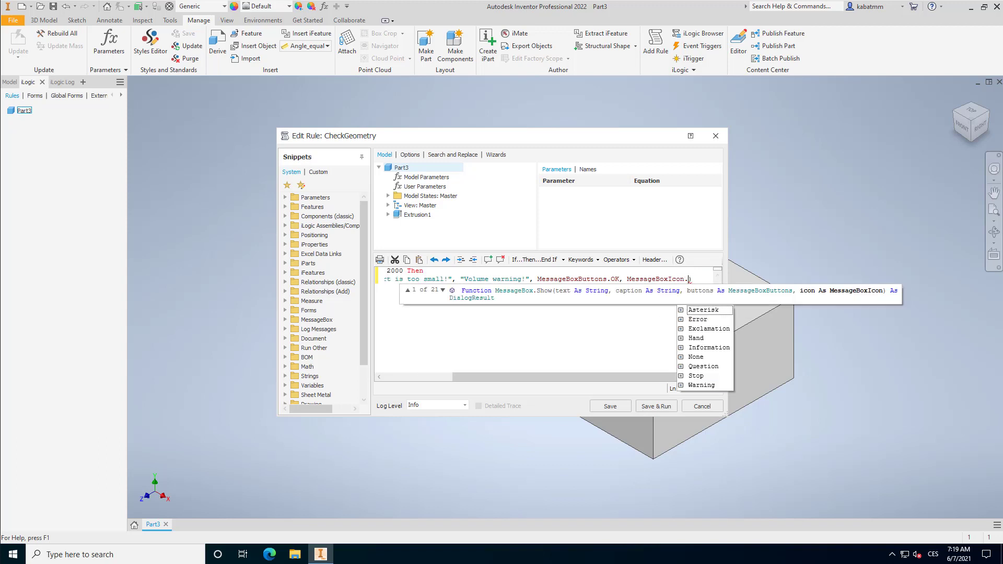
type("Warning")
key("End")
key("Return")
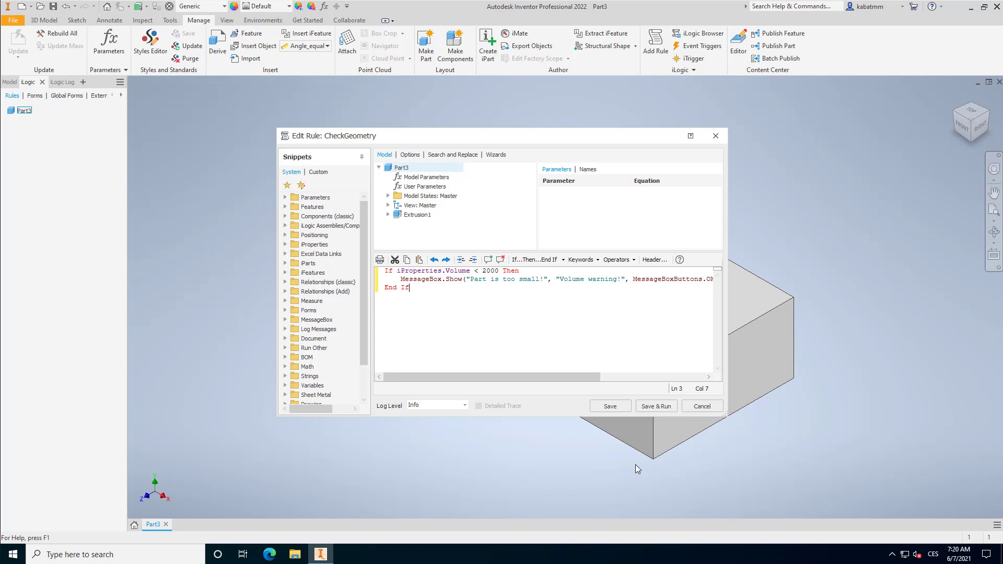
left_click(657, 407)
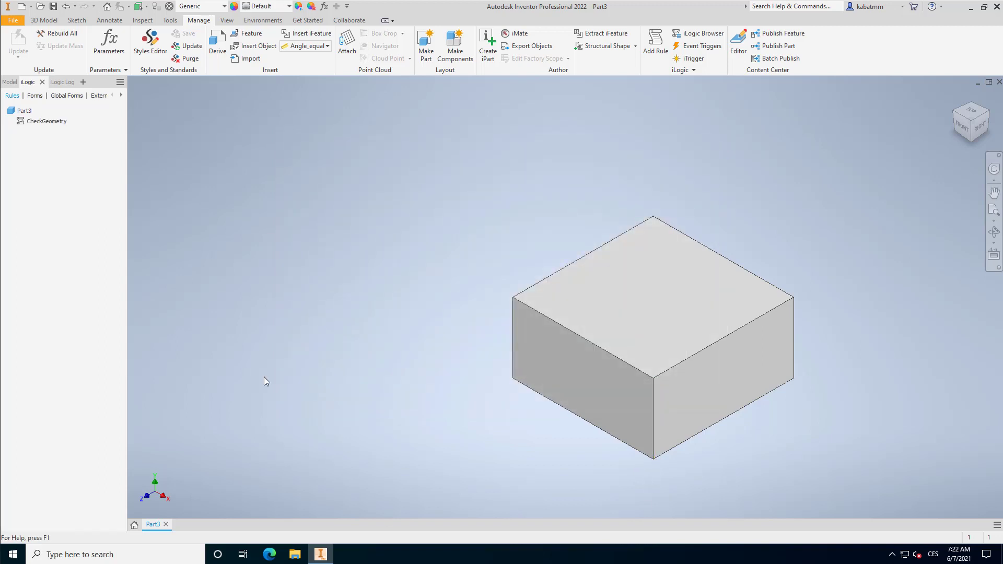
- Edit the Menu form to add a CheckGeometry rule button below the sliders
left_click(36, 96)
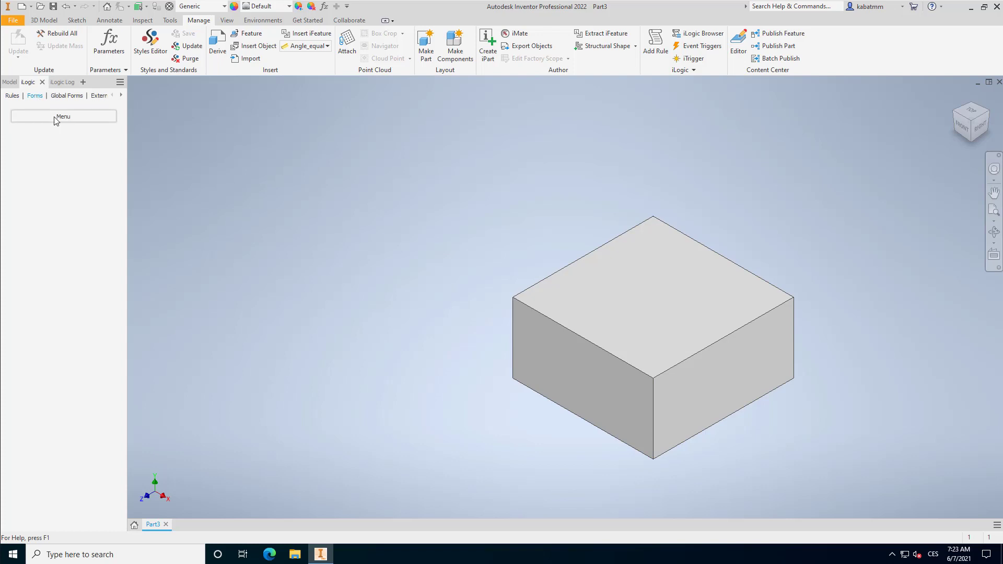
right_click(56, 118)
left_click(77, 126)
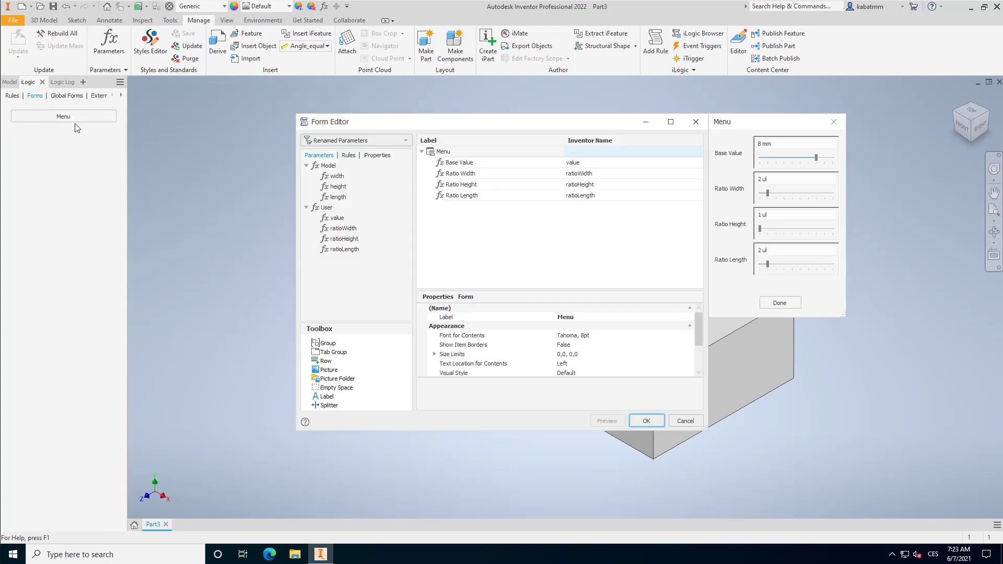
left_click(349, 156)
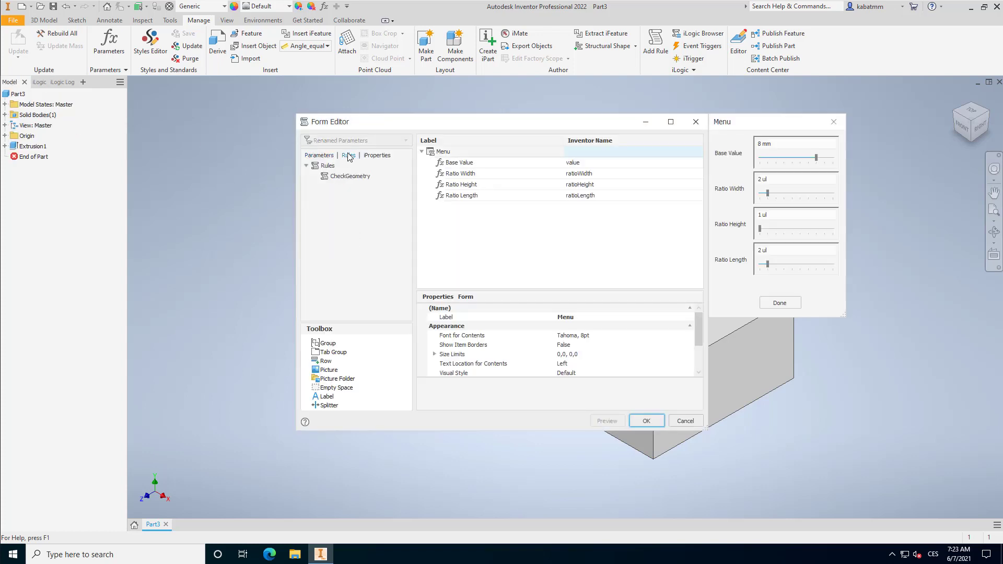
left_click_drag(342, 177, 467, 222)
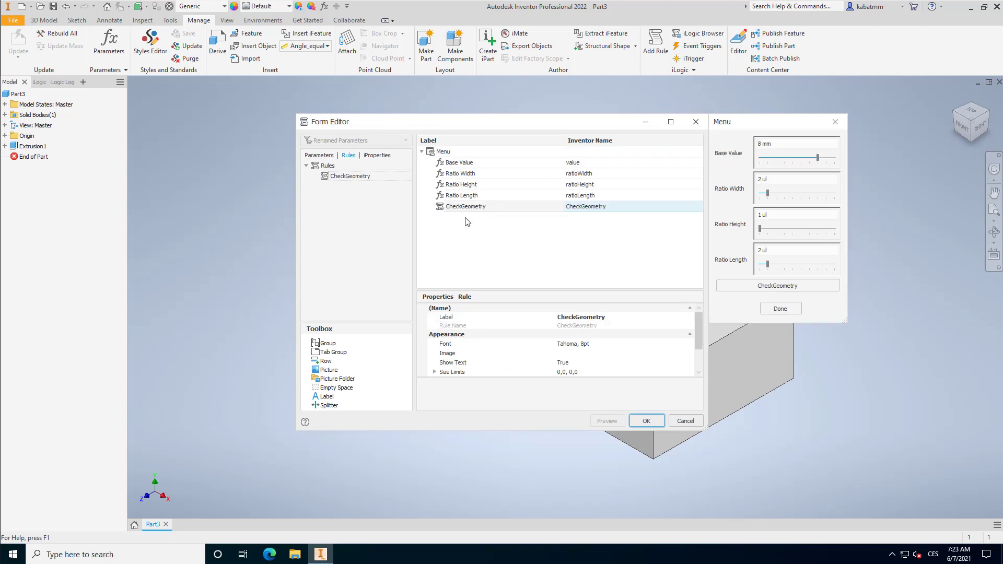
left_click(646, 421)
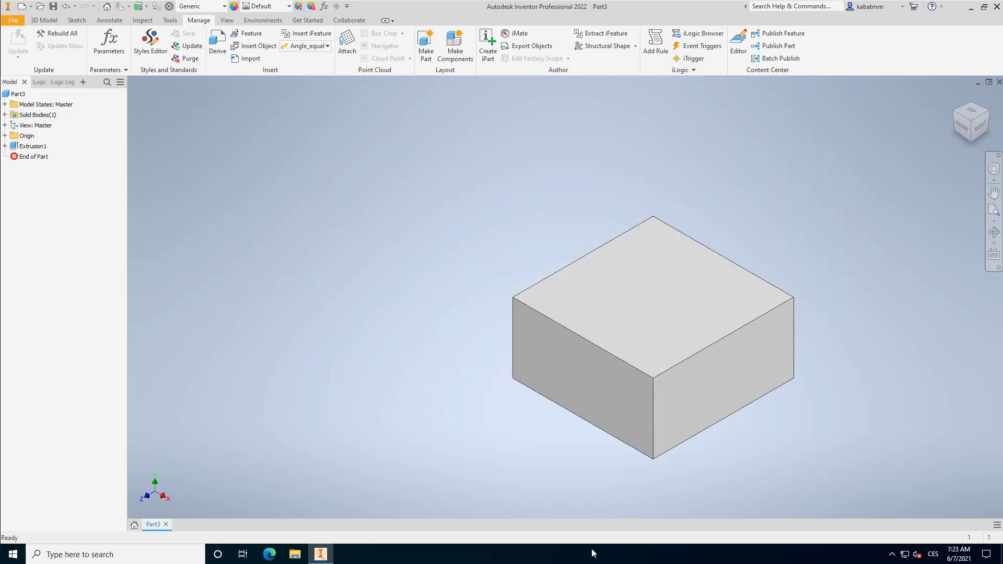
- Set the Menu form's base value slider to 2 mm, run CheckGeometry, and dismiss the warning
left_click(40, 82)
left_click(57, 116)
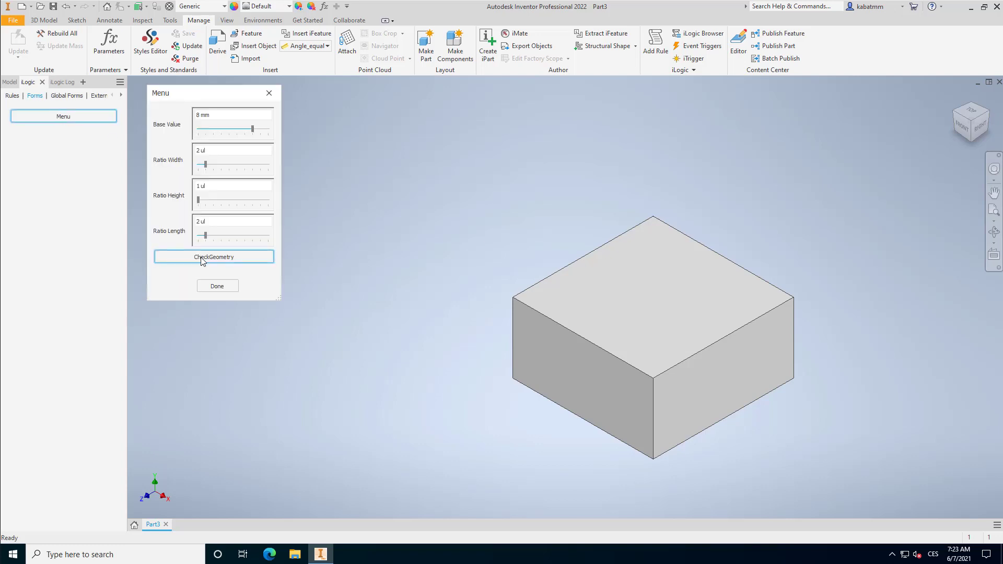
left_click_drag(254, 133, 205, 129)
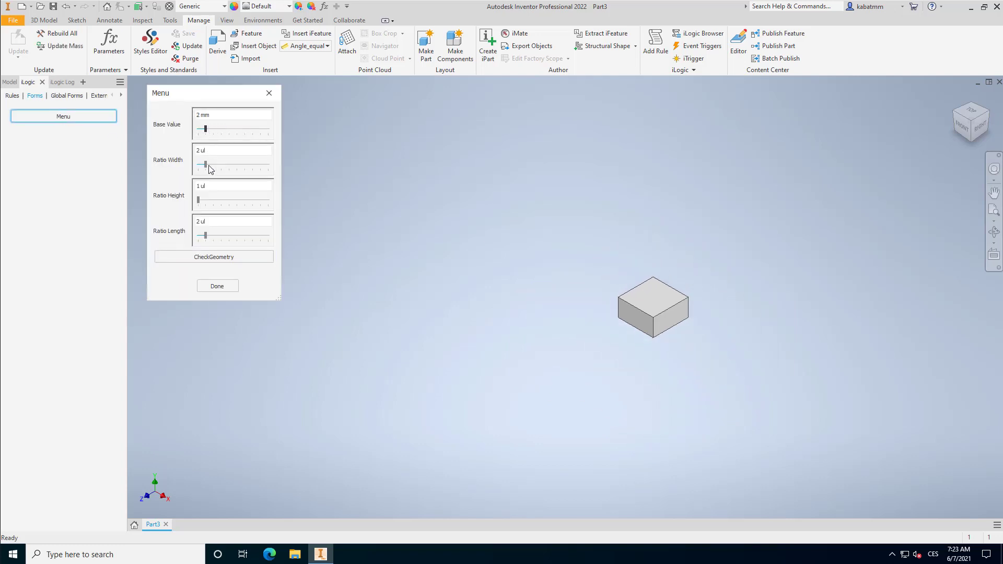
left_click(216, 256)
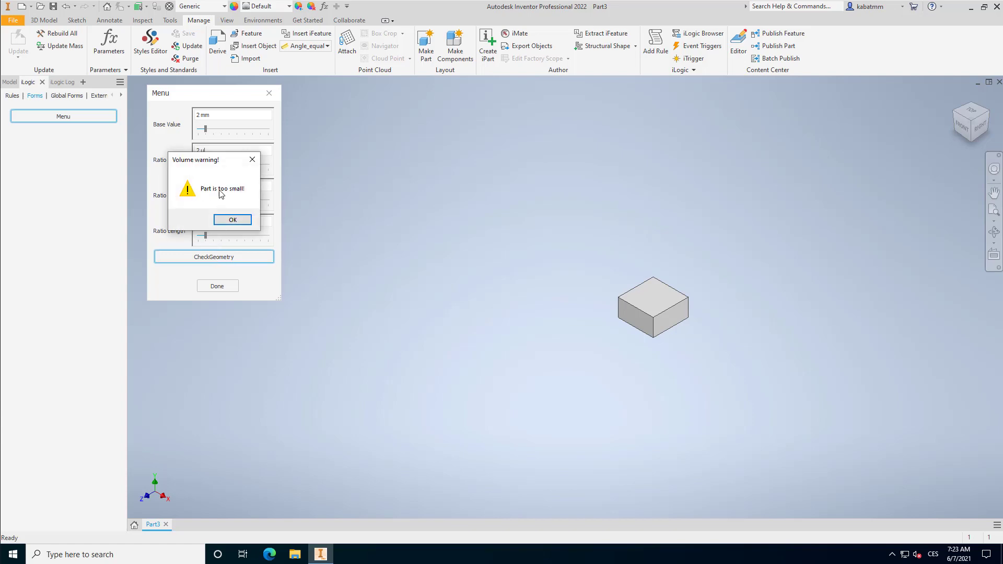
left_click(230, 220)
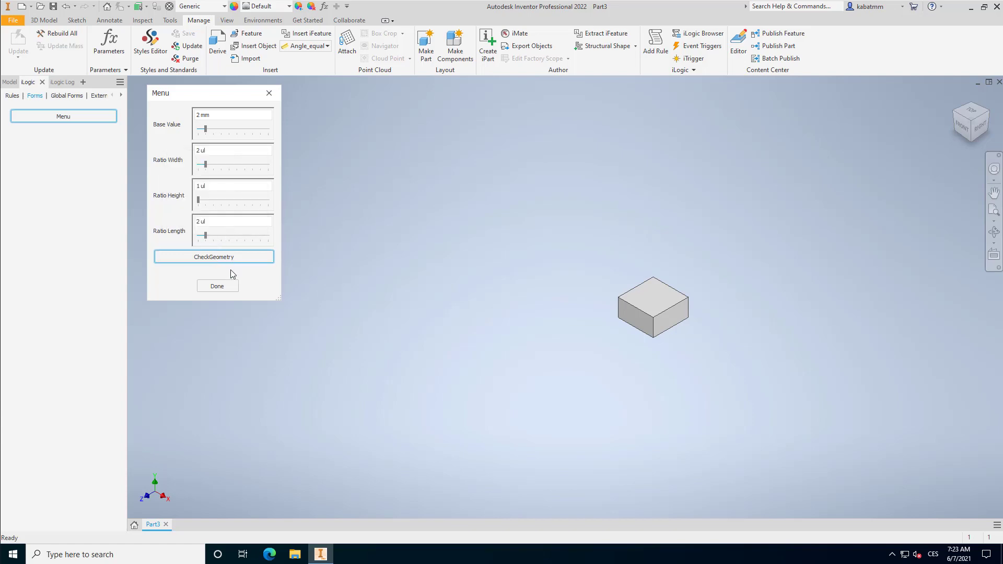
left_click(217, 286)
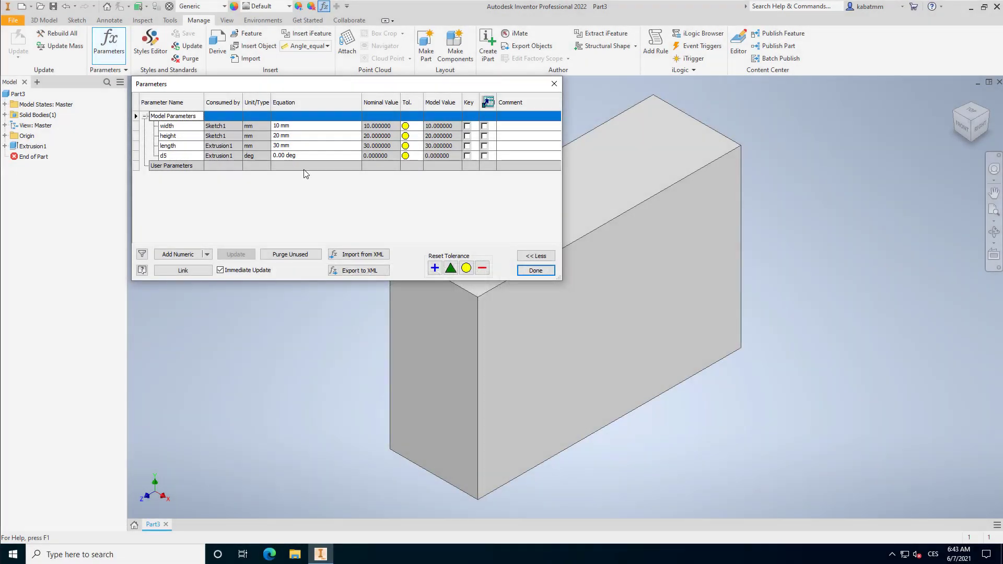
- Change width, height and length to 8, 16 and 24 mm
left_click(296, 126)
type("8")
left_click(297, 135)
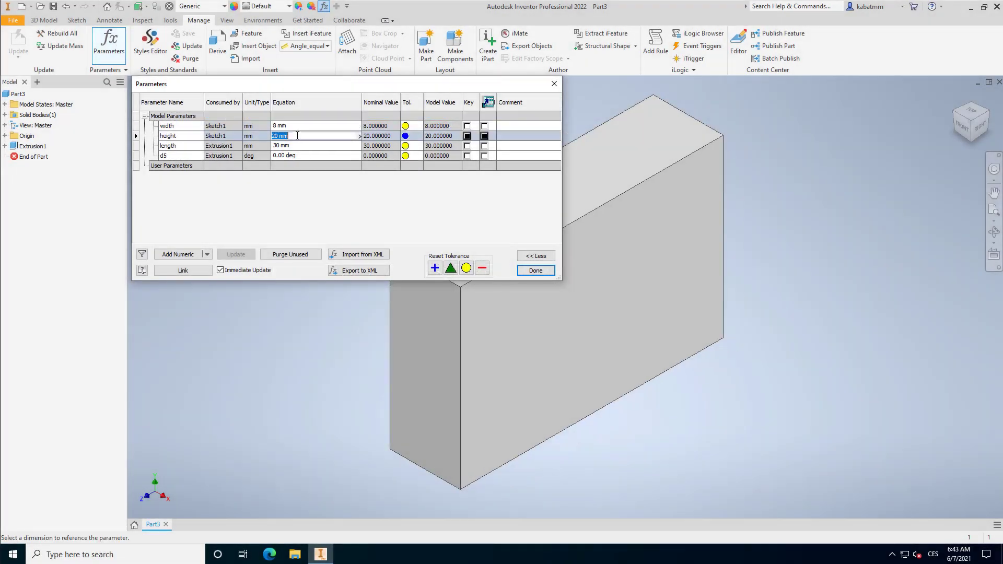
type("16")
left_click(295, 146)
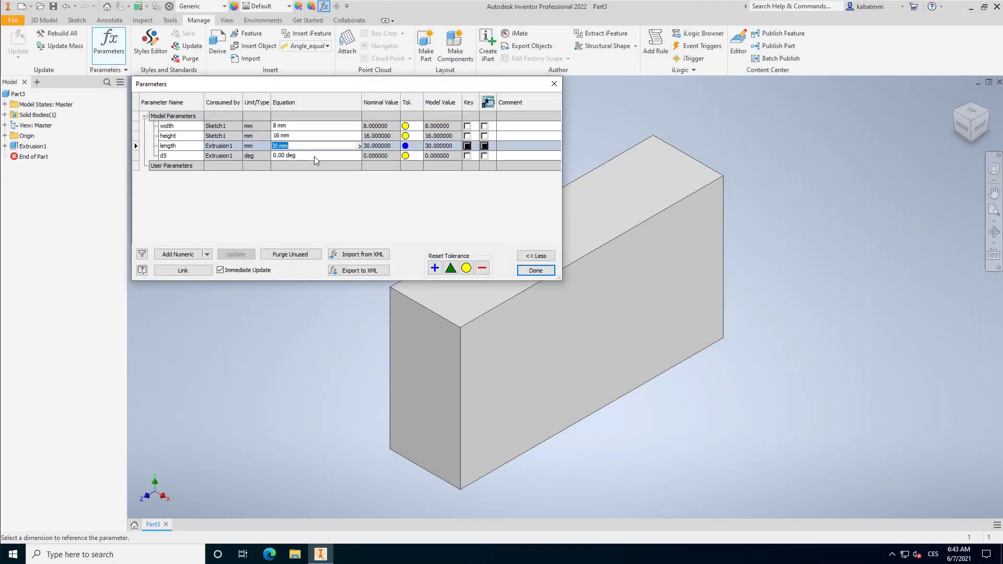
type("24")
key("Return")
- Add a user parameter 'value' and set width to value * 1 ul, height to value * 2 ul
left_click(178, 254)
type("val")
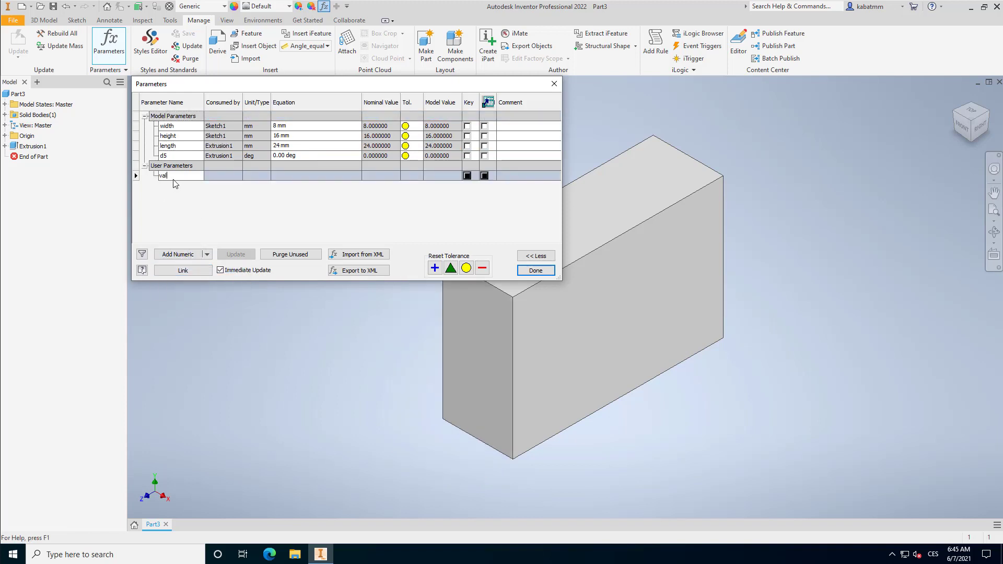
type("ue")
key("Return")
left_click(314, 126)
type("v")
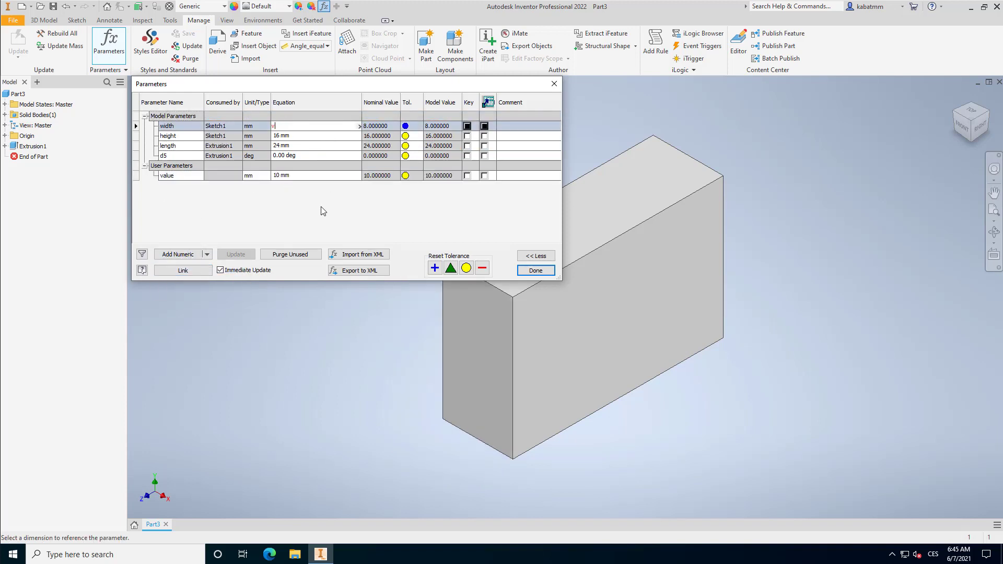
type("alue * 1 ul")
key("Return")
left_click(295, 136)
type("value * 2 ul")
key("Return")
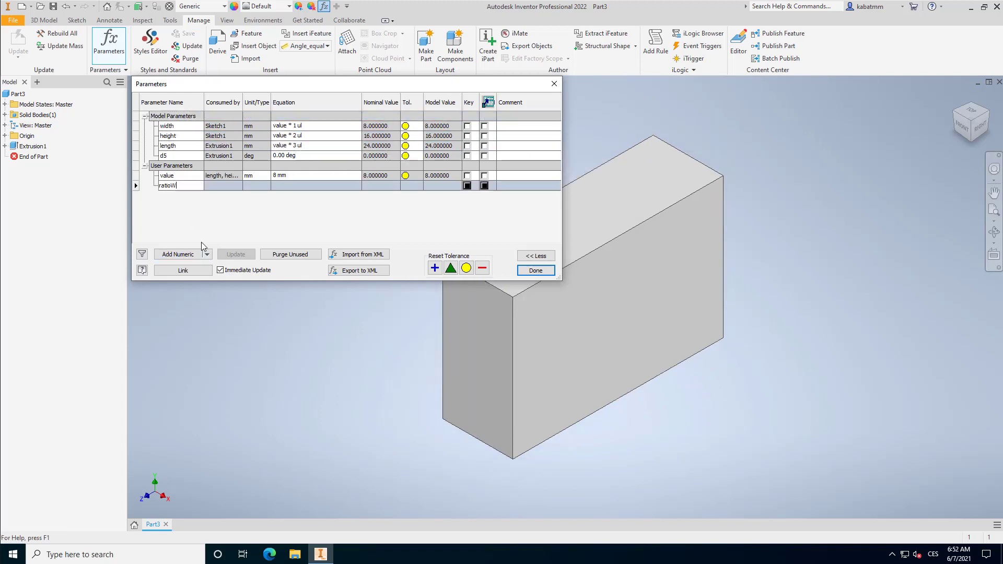
- Add unitless user parameters ratioHeight and ratioLength, with ratioLength set to 3 ul
left_click(207, 255)
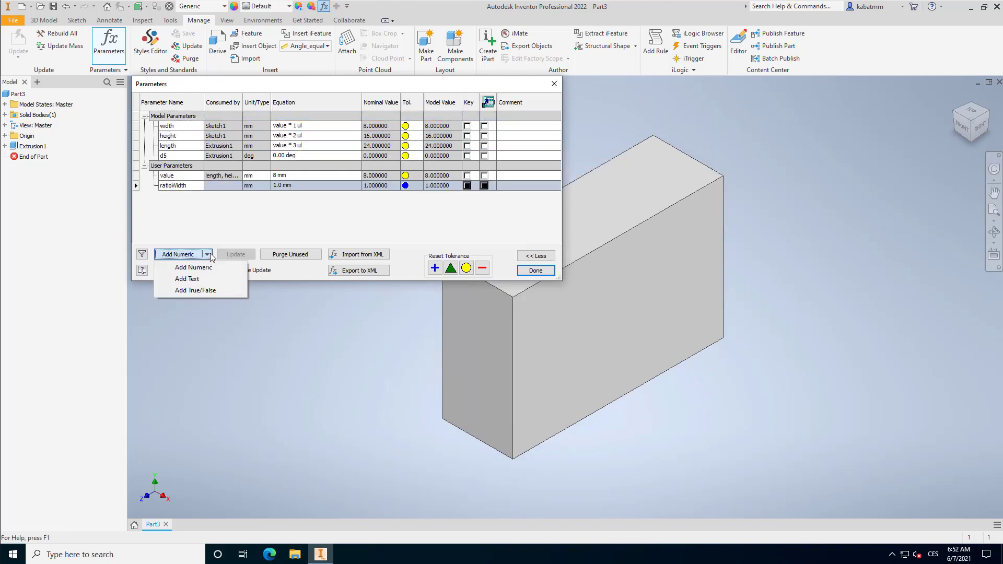
left_click(193, 267)
type("ratioHeight")
left_click(177, 254)
type("ratioLength")
left_click(302, 209)
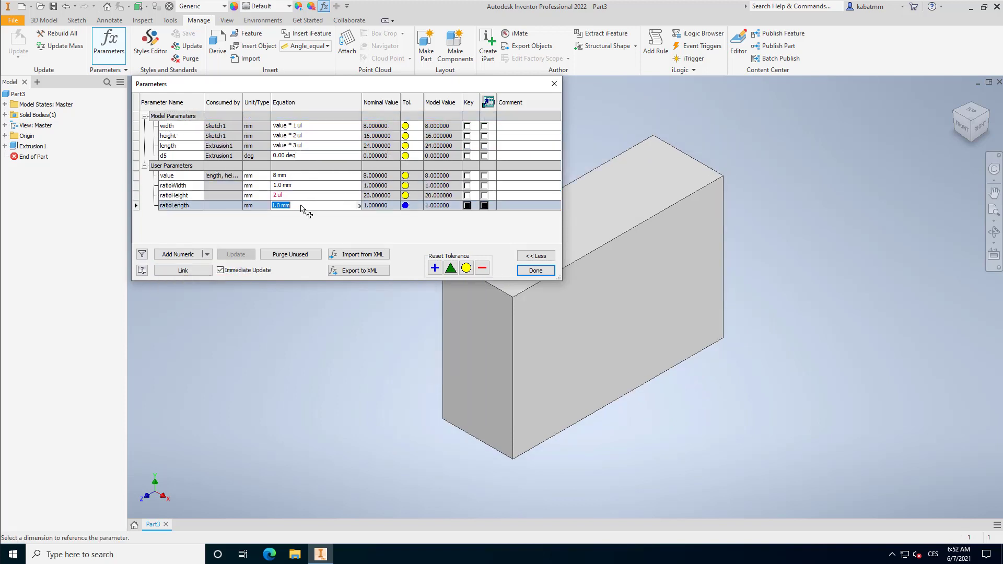
type("3 ul")
left_click(249, 185)
- Make the width equation use ratioWidth and the height equation use ratioHeight
left_click(295, 126)
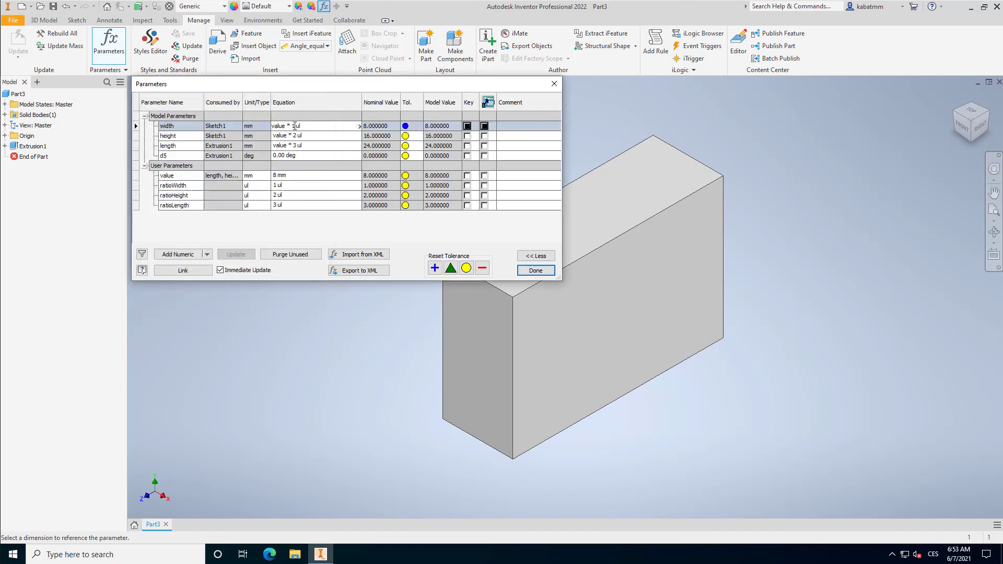
type("ratioWidth")
left_click(298, 136)
type("ratioHeight")
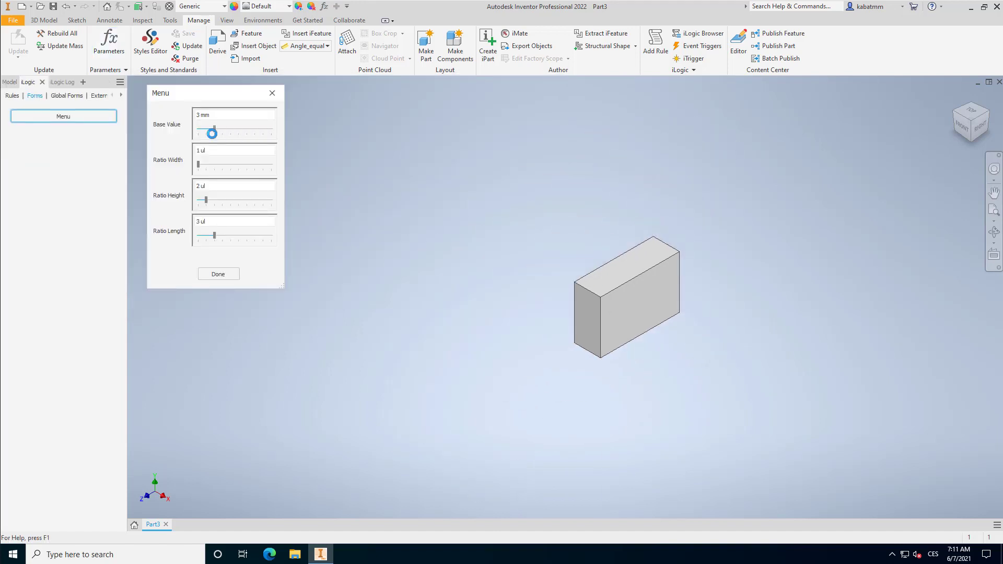
- Test the Menu form sliders: base value to 8 mm, then increase the width, height and length ratios
left_click_drag(212, 133, 254, 129)
left_click_drag(198, 164, 199, 204)
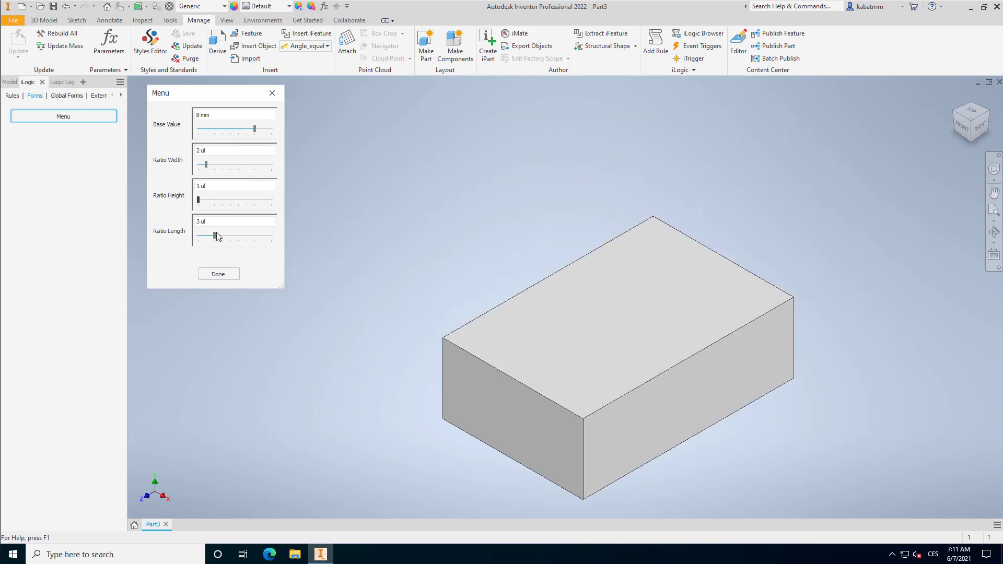
mouse_move(214, 238)
left_mouse_down()
mouse_move(255, 240)
mouse_move(205, 246)
left_mouse_up()
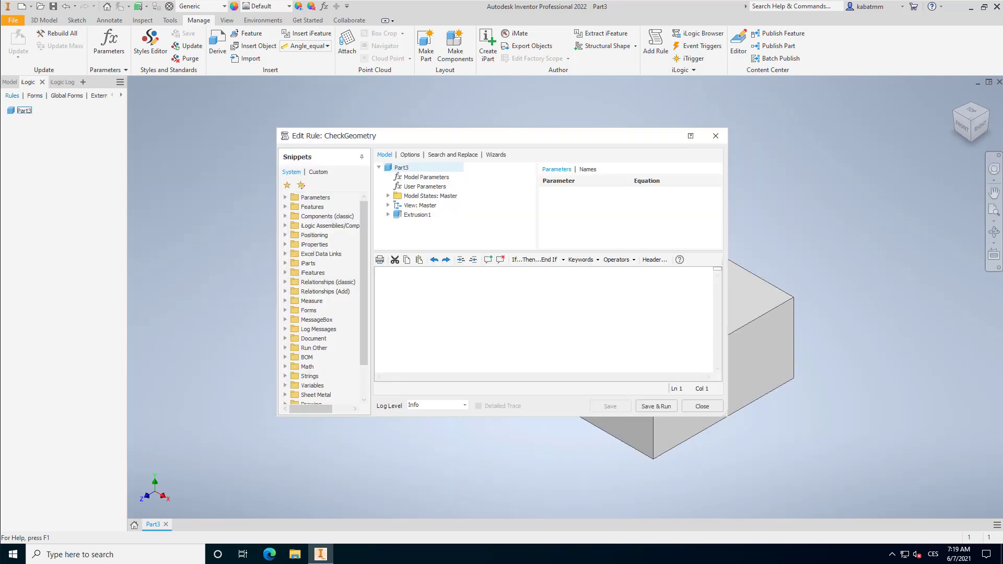
- Type the If iProperties.Volume < 2000 block showing 'Part is too small!' titled 'Volume warning!'
type("If iProperties.Volume < 2000 Then")
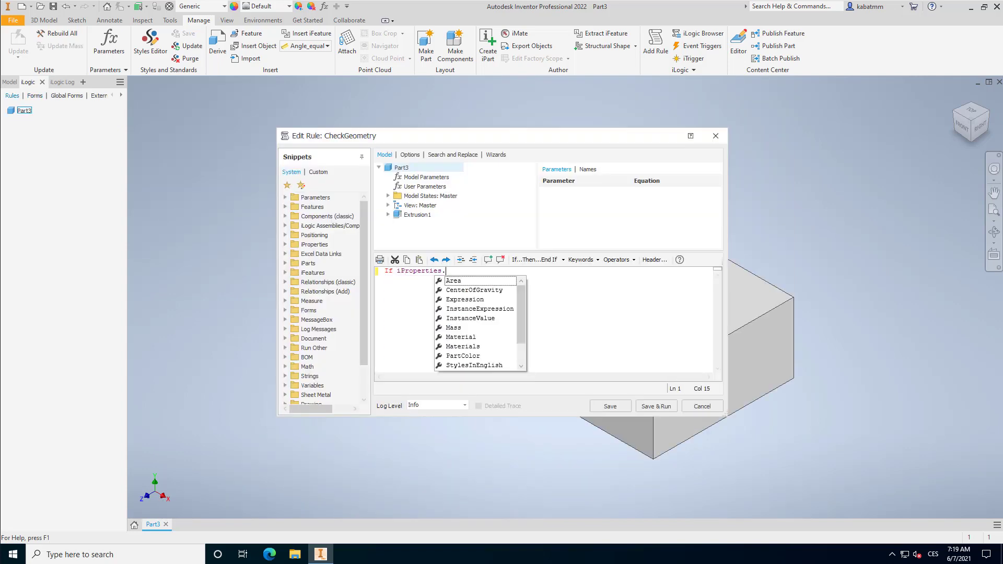
key("Return")
type("MessageBox.Show(\"")
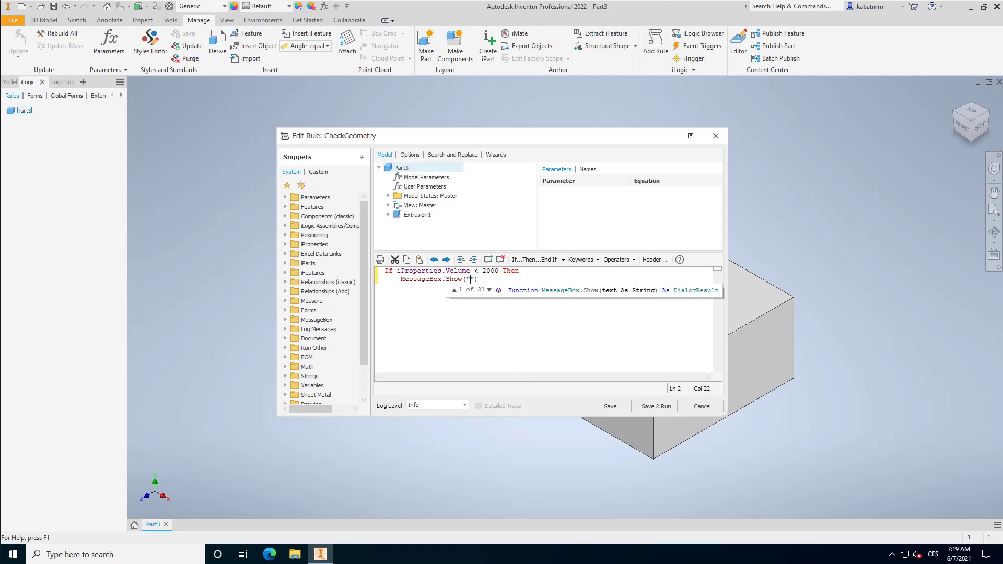
type("Part is too small!\", \"Volume warning!\", MessageBox.")
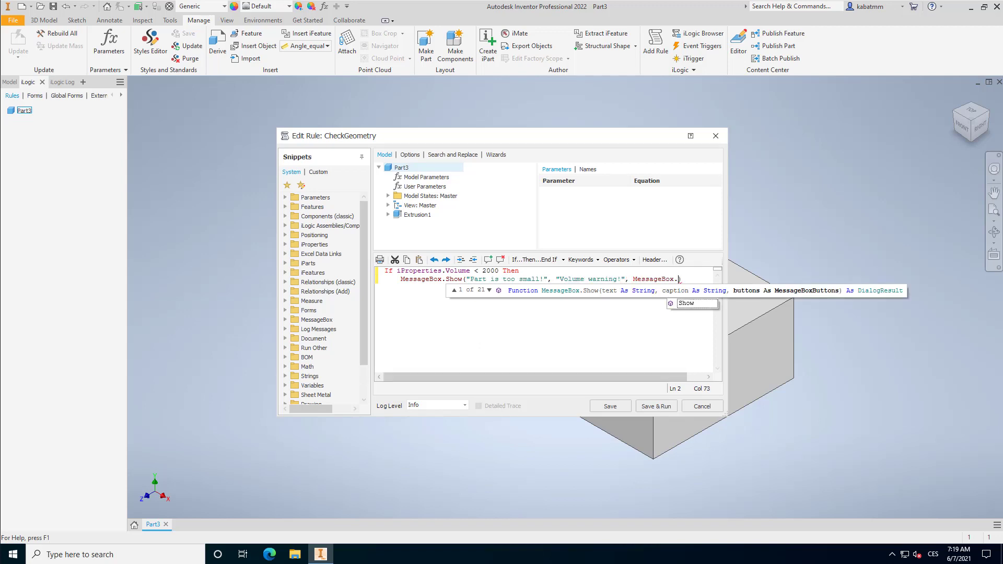
type("Buttons.OK, MessageBoxIcon.Warning)")
key("Return")
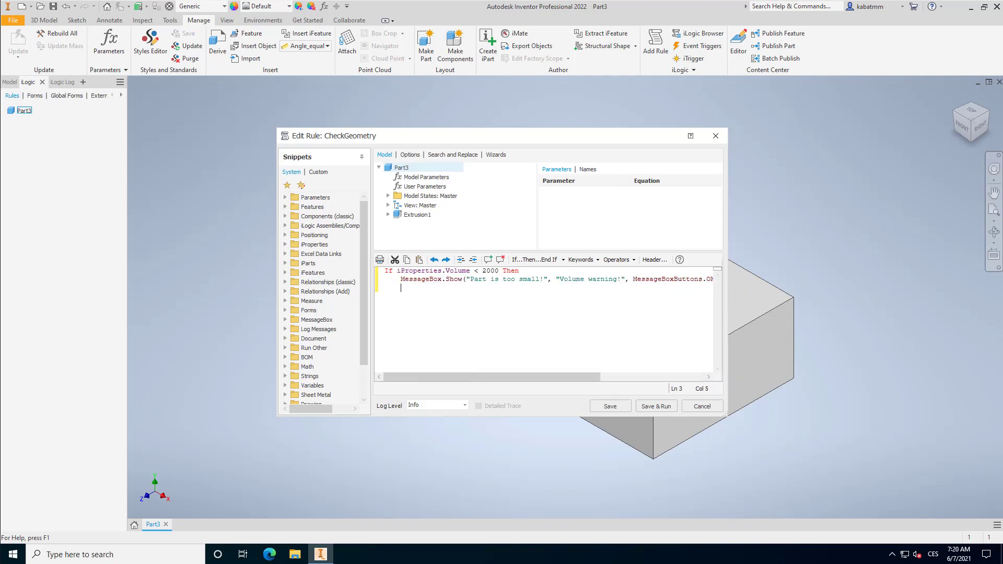